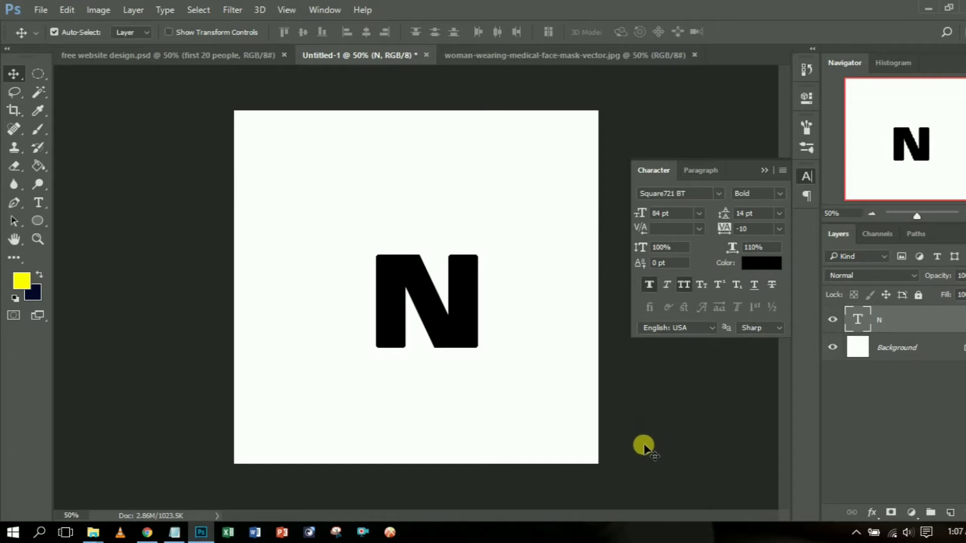
Step: Move the letter N to about the centre of the canvas and duplicate its layer
{"action": "left_click_drag", "start_coordinate": [452, 334], "coordinate": [443, 310]}
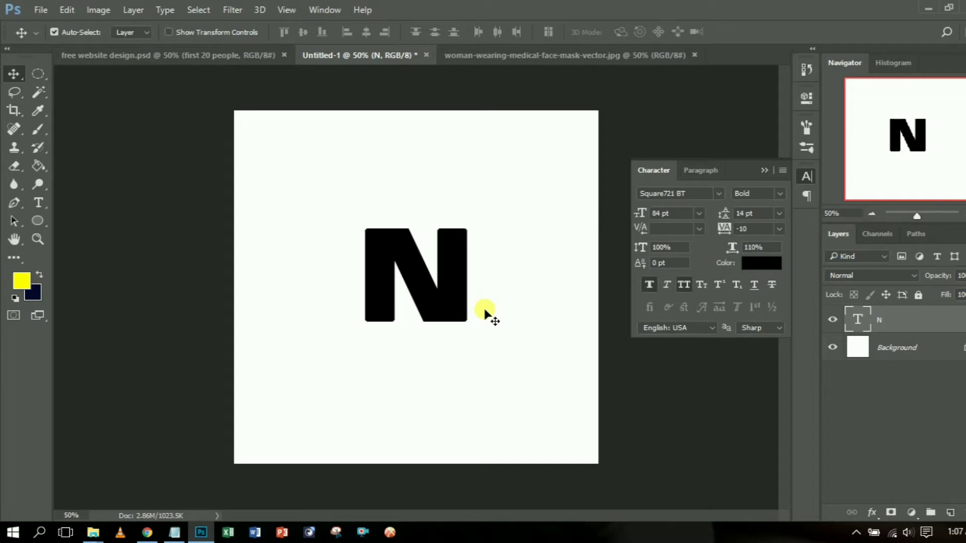
{"action": "key", "text": "ctrl"}
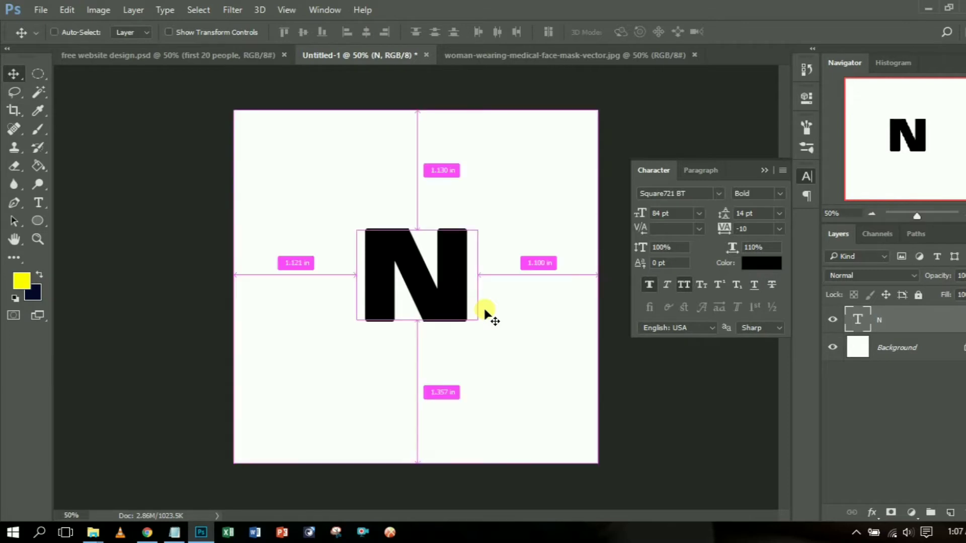
{"action": "key", "text": "ctrl+j"}
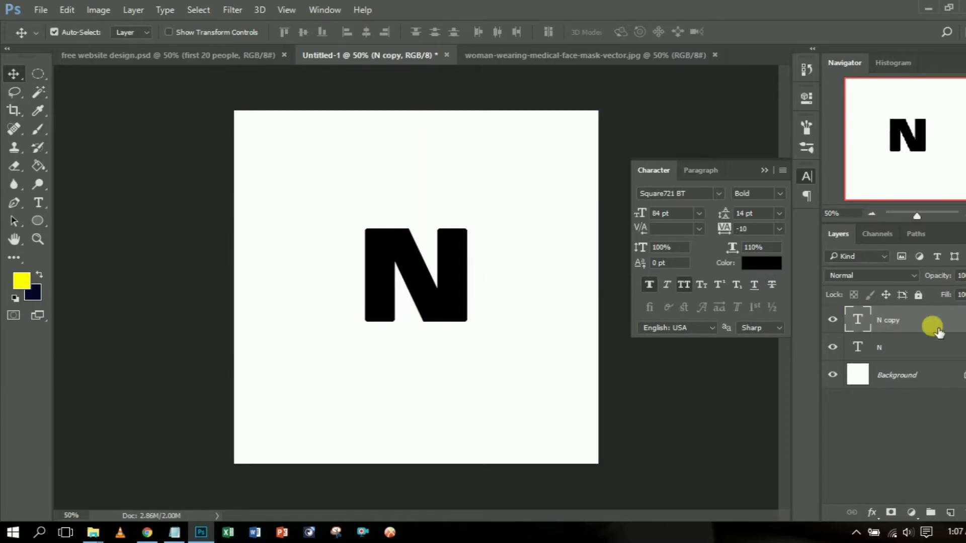
Step: Hide the original N layer and make the N copy layer active
{"action": "left_click_drag", "start_coordinate": [926, 331], "coordinate": [931, 356]}
{"action": "left_click", "coordinate": [929, 354]}
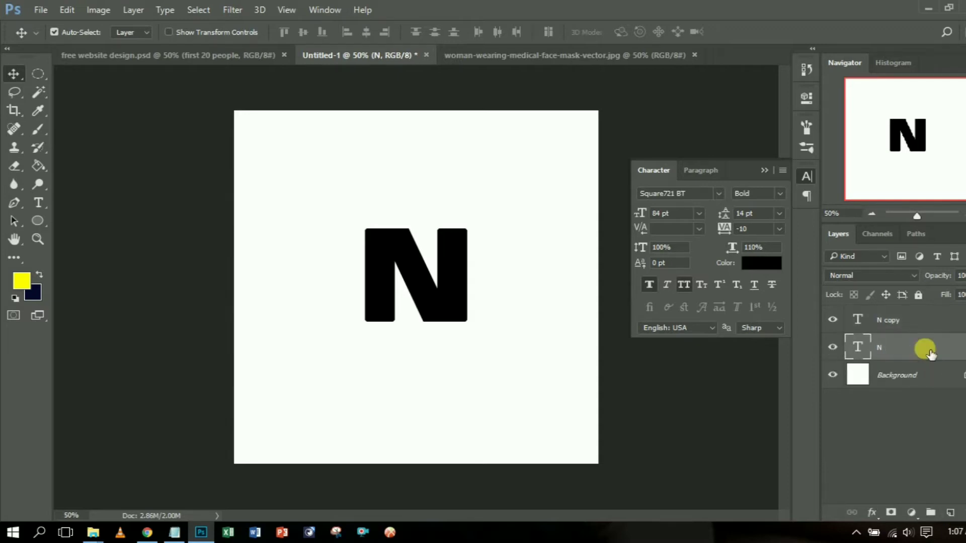
{"action": "left_click", "coordinate": [833, 347]}
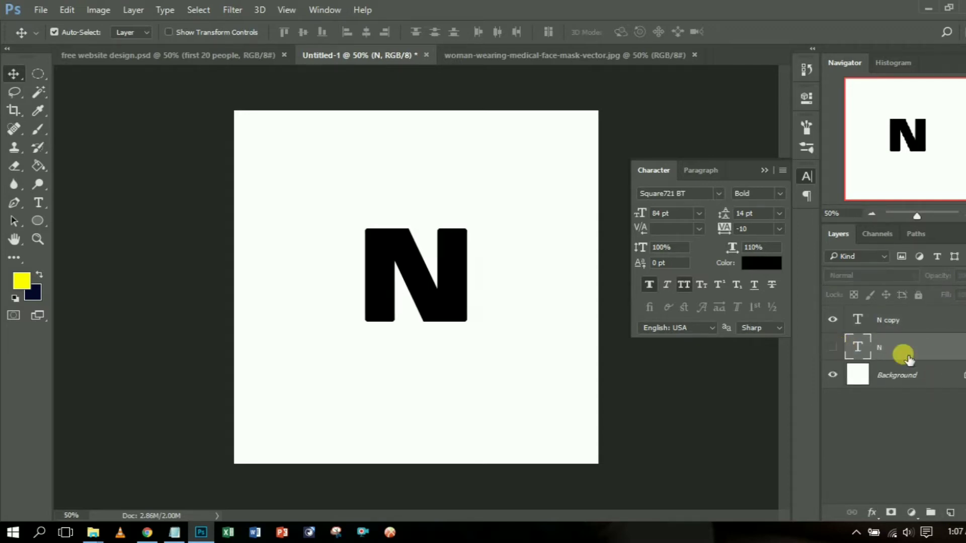
{"action": "left_click", "coordinate": [869, 320]}
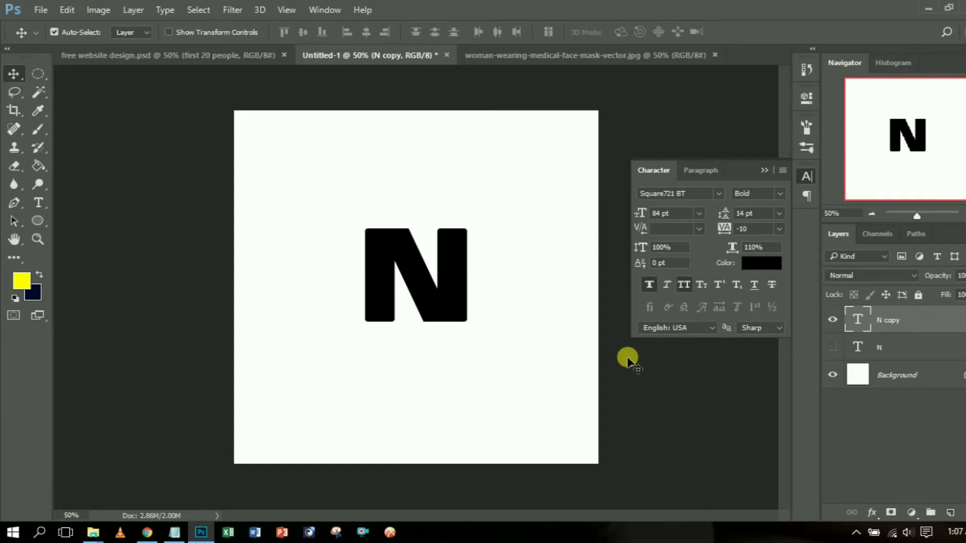
Step: Start a free transform on the N copy, trying corner reference points and finishing with the centre one
{"action": "key", "text": "ctrl"}
{"action": "key", "text": "ctrl+t"}
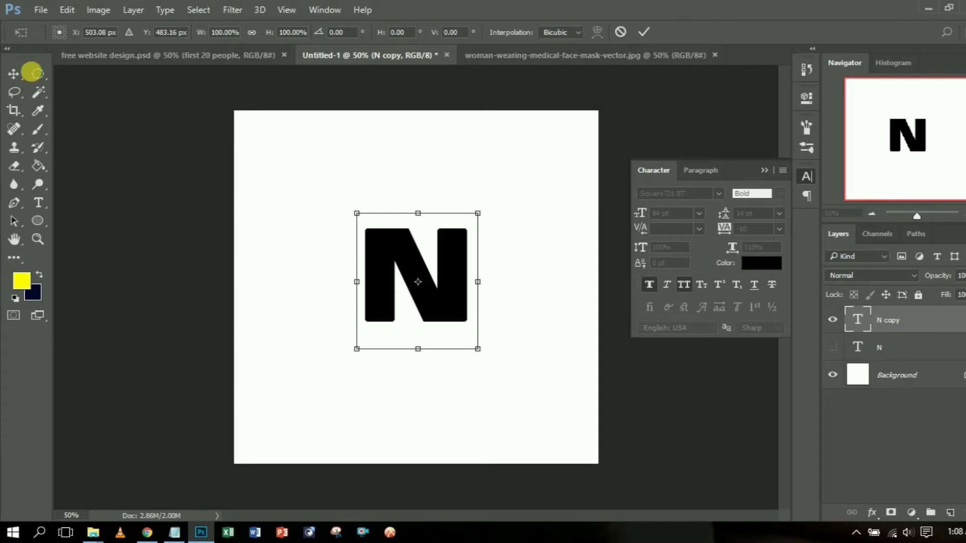
{"action": "left_click", "coordinate": [54, 29]}
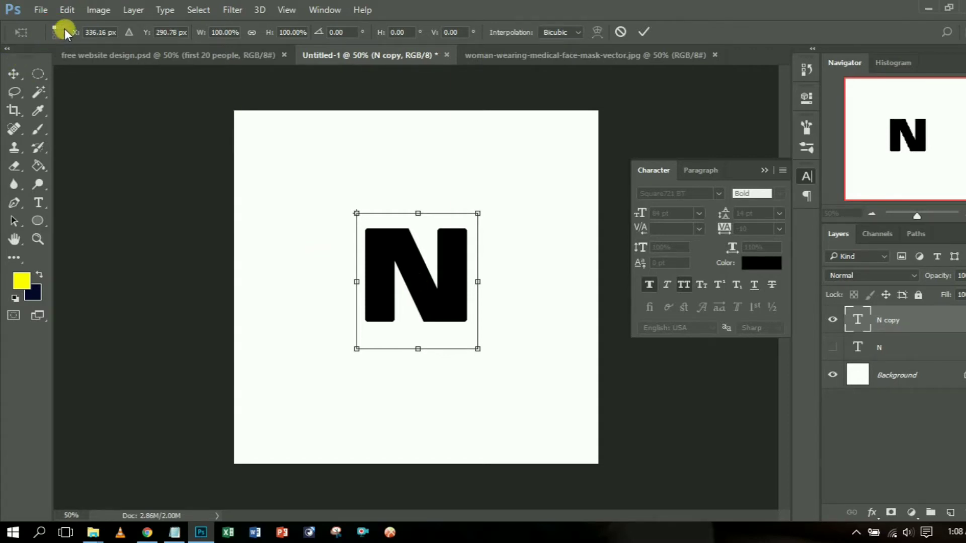
{"action": "left_click", "coordinate": [64, 28]}
{"action": "left_click", "coordinate": [59, 26]}
{"action": "left_click", "coordinate": [59, 32]}
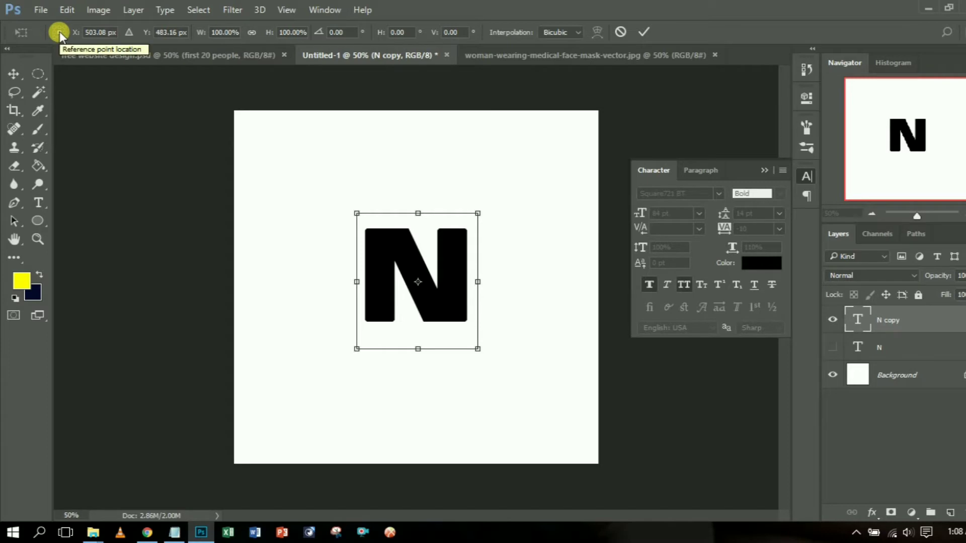
Step: Try rotating the letter about its upper-left corner and undo the rotation
{"action": "left_click", "coordinate": [55, 26]}
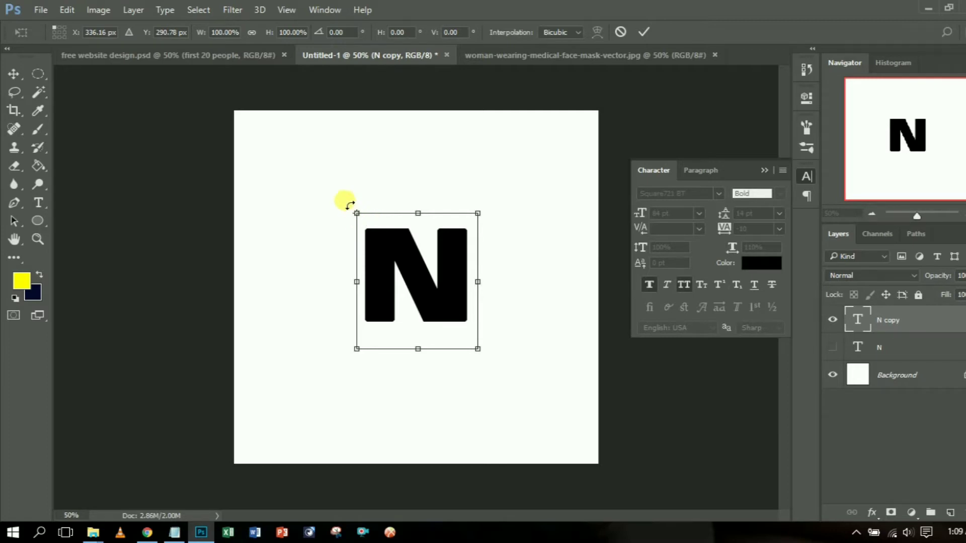
{"action": "mouse_move", "coordinate": [350, 203]}
{"action": "left_mouse_down"}
{"action": "mouse_move", "coordinate": [339, 203]}
{"action": "mouse_move", "coordinate": [332, 242]}
{"action": "mouse_move", "coordinate": [338, 211]}
{"action": "mouse_move", "coordinate": [345, 204]}
{"action": "mouse_move", "coordinate": [341, 231]}
{"action": "mouse_move", "coordinate": [356, 209]}
{"action": "mouse_move", "coordinate": [345, 209]}
{"action": "mouse_move", "coordinate": [355, 214]}
{"action": "left_mouse_up"}
{"action": "key", "text": "ctrl+z"}
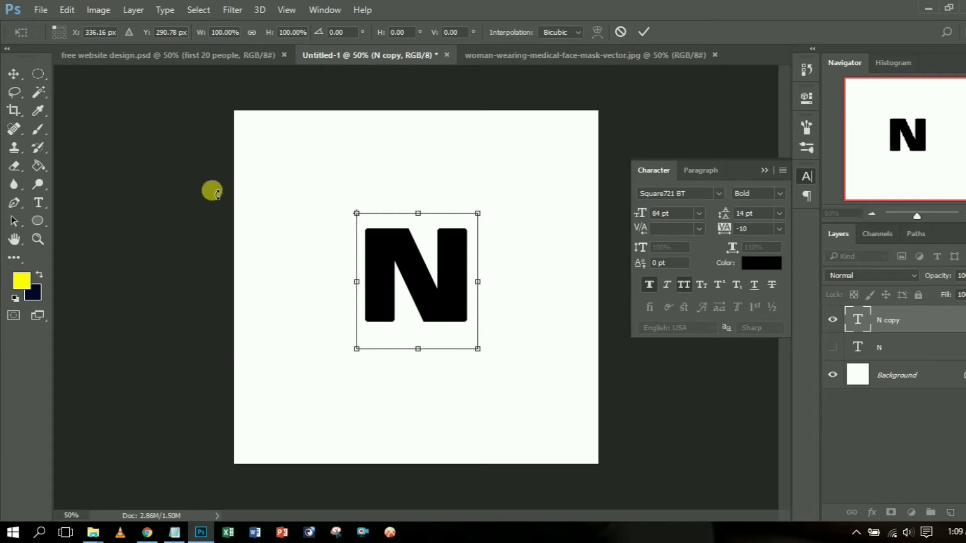
Step: Try different reference points on the bounding box and return the reference point to the centre
{"action": "left_click", "coordinate": [59, 32]}
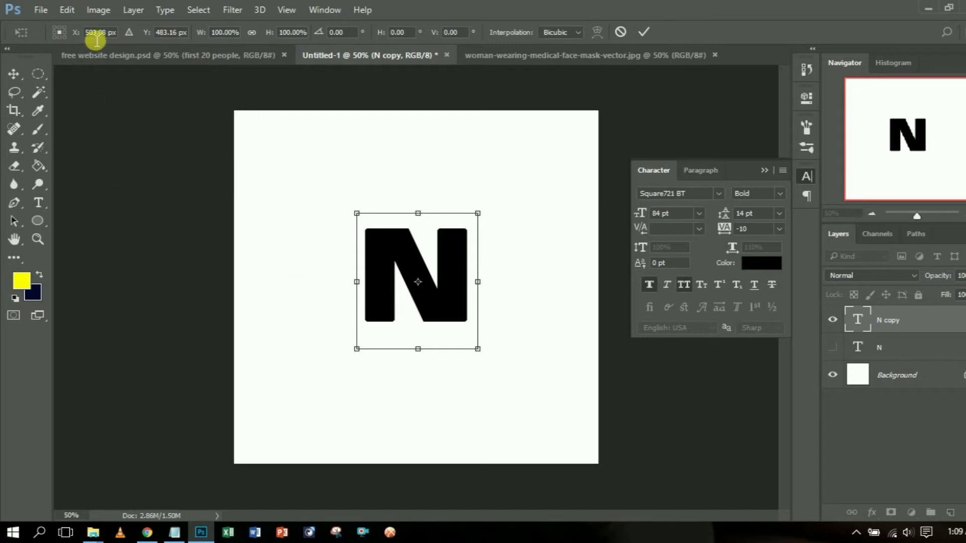
{"action": "left_click", "coordinate": [55, 29]}
{"action": "left_click", "coordinate": [60, 32]}
{"action": "left_click", "coordinate": [61, 28]}
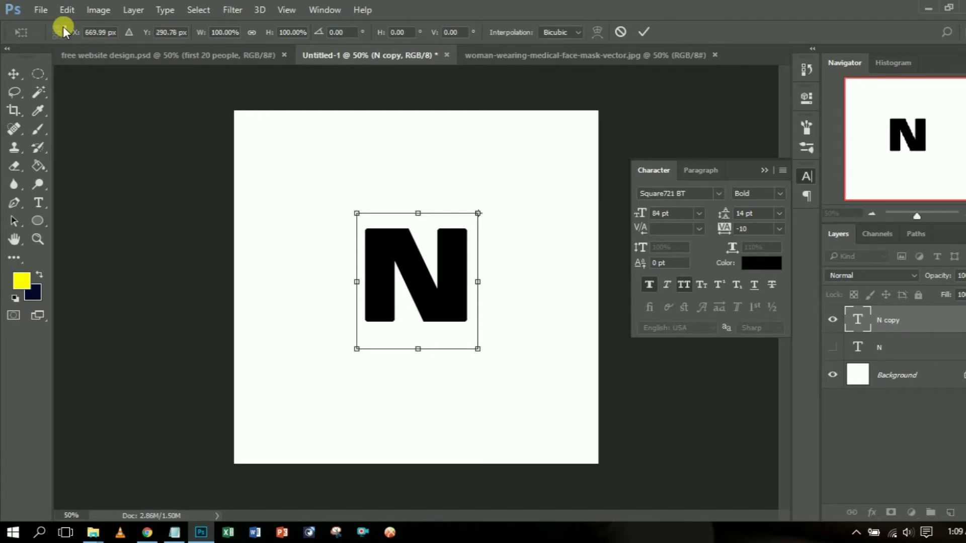
{"action": "left_click", "coordinate": [55, 28]}
{"action": "left_click", "coordinate": [58, 31]}
{"action": "left_click", "coordinate": [53, 28]}
{"action": "left_click", "coordinate": [64, 28]}
{"action": "left_click", "coordinate": [60, 32]}
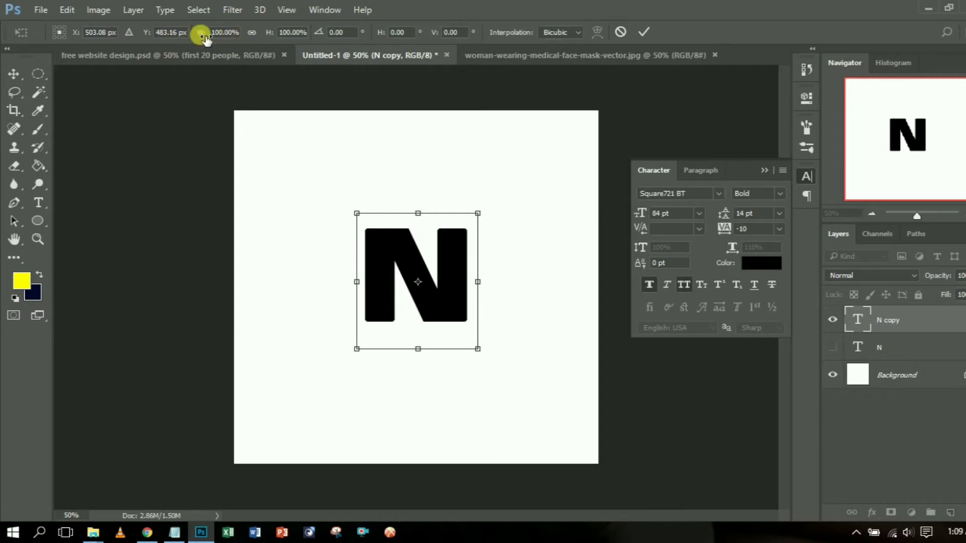
Step: Scale the letter non-proportionally to 130% width and 127% height
{"action": "left_click_drag", "start_coordinate": [204, 39], "coordinate": [228, 35]}
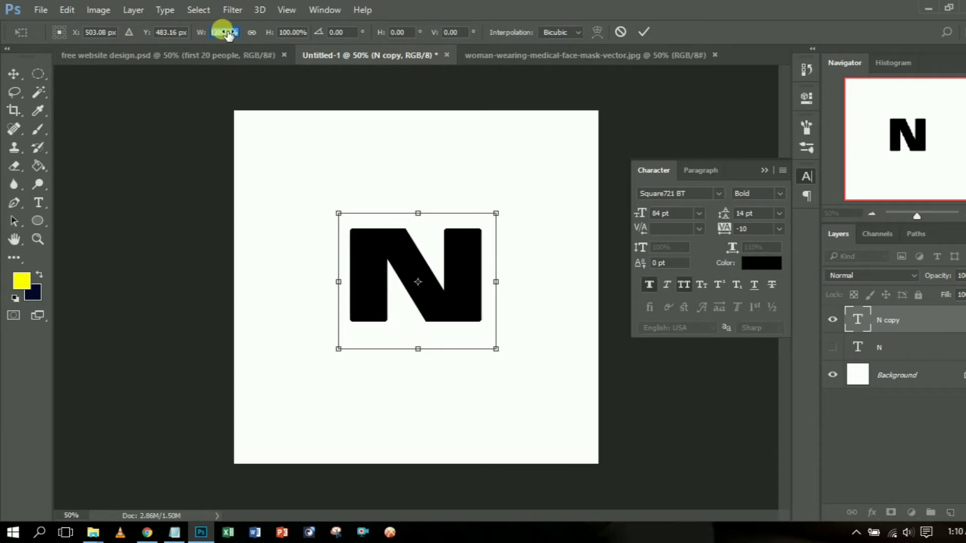
{"action": "left_click_drag", "start_coordinate": [269, 33], "coordinate": [298, 39]}
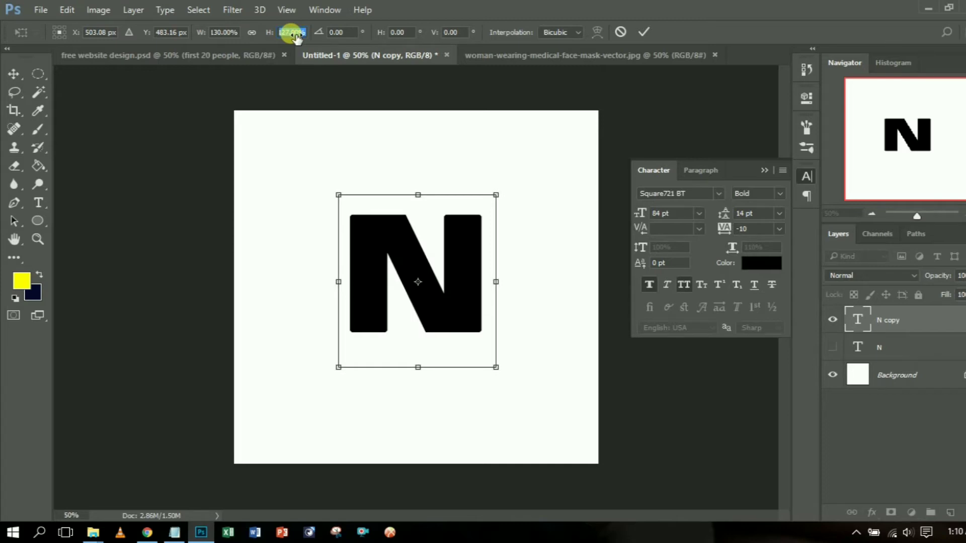
{"action": "left_click_drag", "start_coordinate": [297, 39], "coordinate": [298, 40]}
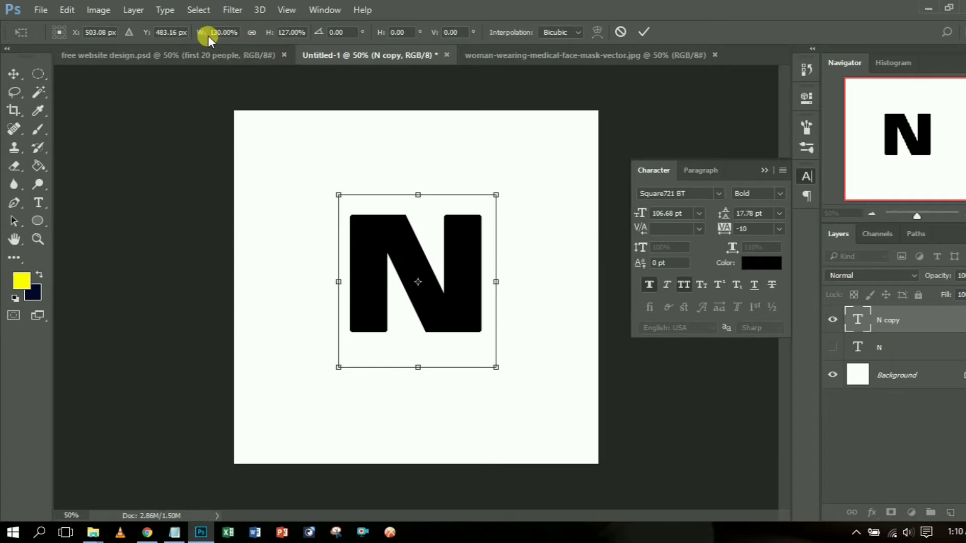
{"action": "left_click", "coordinate": [252, 32]}
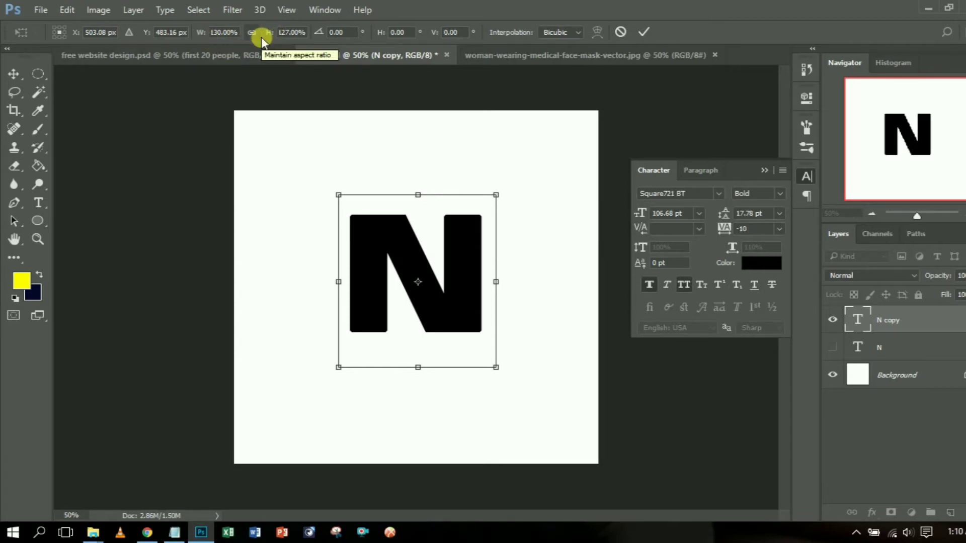
Step: Open the history list and reset both the width and height scale to 100%
{"action": "left_click", "coordinate": [812, 65]}
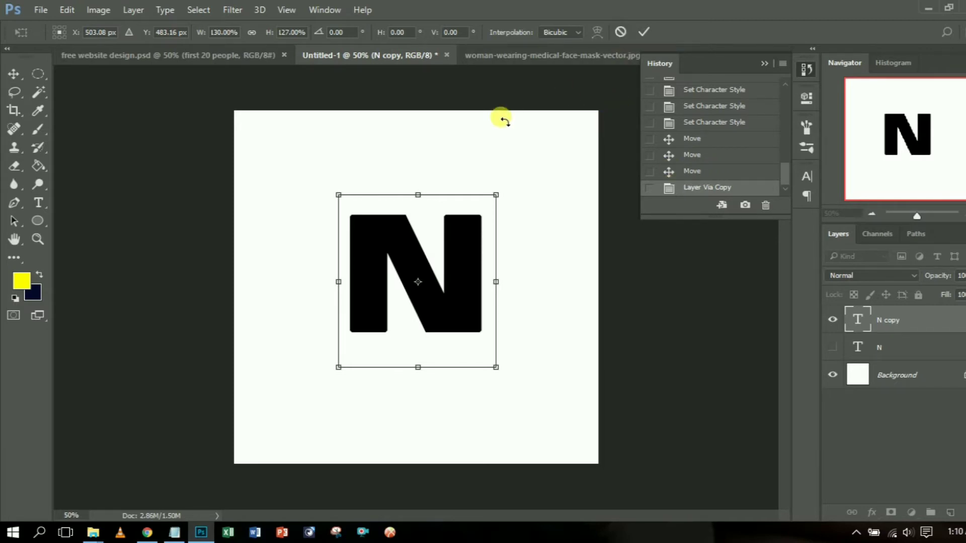
{"action": "key", "text": "ctrl+z"}
{"action": "key", "text": "ctrl+z"}
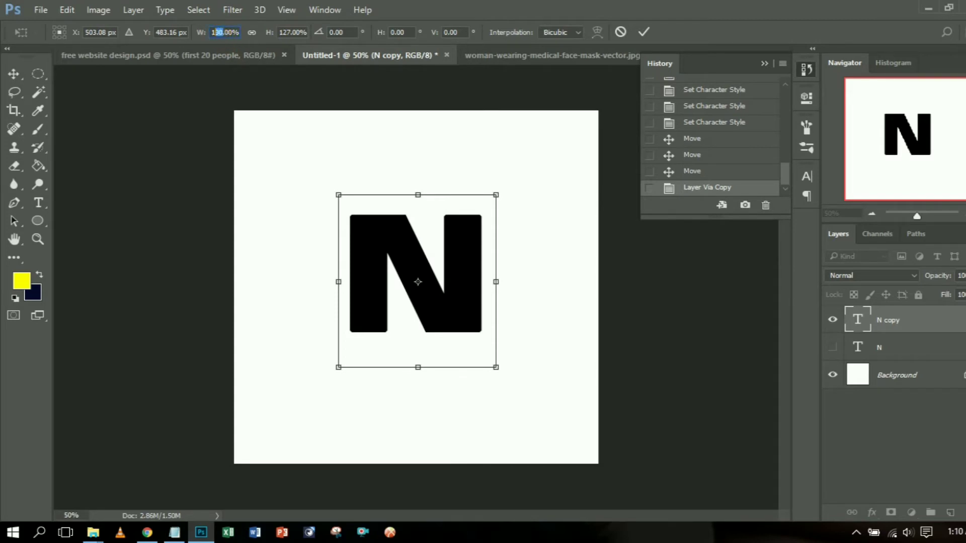
{"action": "type", "text": "100"}
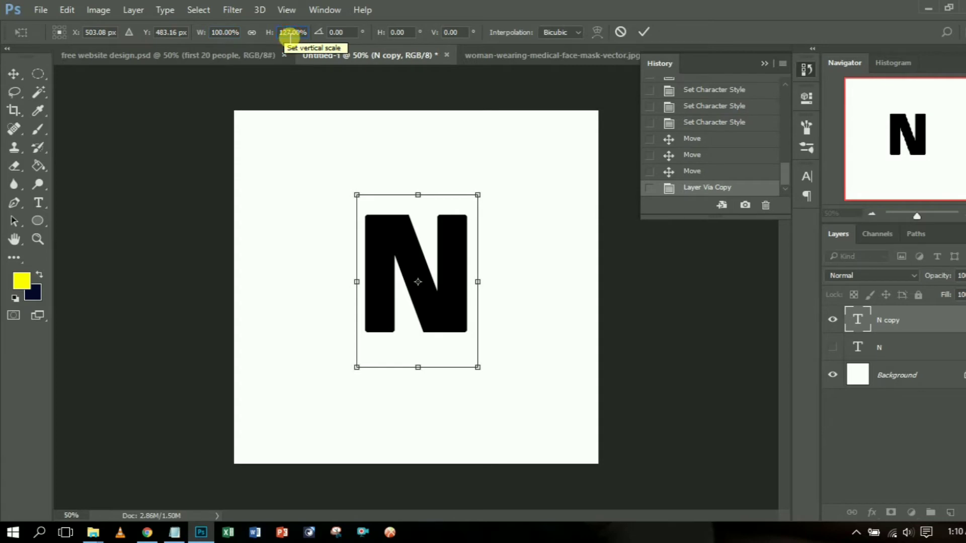
{"action": "type", "text": "100"}
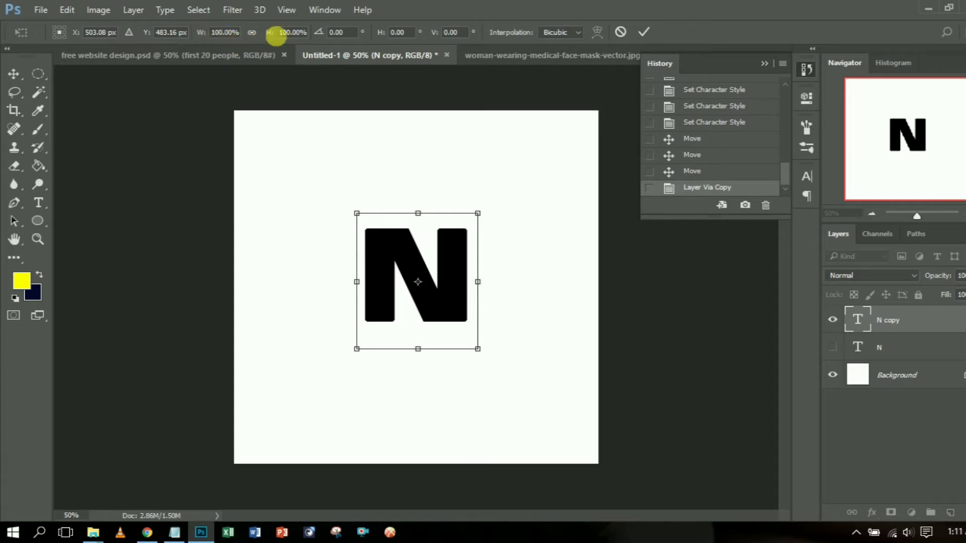
Step: Link width and height to maintain the aspect ratio and scale the letter to 99%
{"action": "left_click", "coordinate": [252, 34]}
{"action": "mouse_move", "coordinate": [208, 38]}
{"action": "left_mouse_down"}
{"action": "mouse_move", "coordinate": [158, 43]}
{"action": "mouse_move", "coordinate": [217, 40]}
{"action": "mouse_move", "coordinate": [188, 40]}
{"action": "mouse_move", "coordinate": [207, 40]}
{"action": "left_mouse_up"}
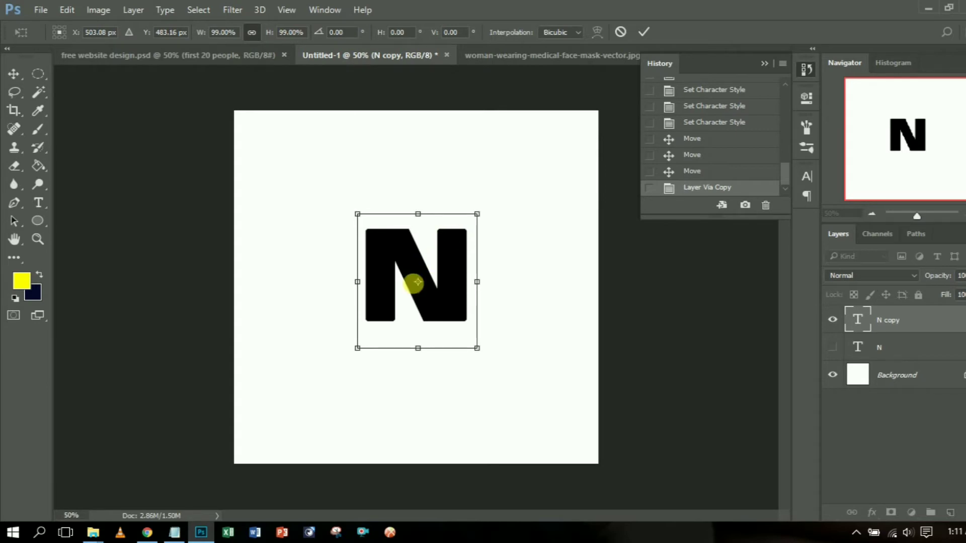
Step: Try rotating the letter by 30° and by -30°, and reset the rotation to 0°
{"action": "left_click", "coordinate": [335, 35]}
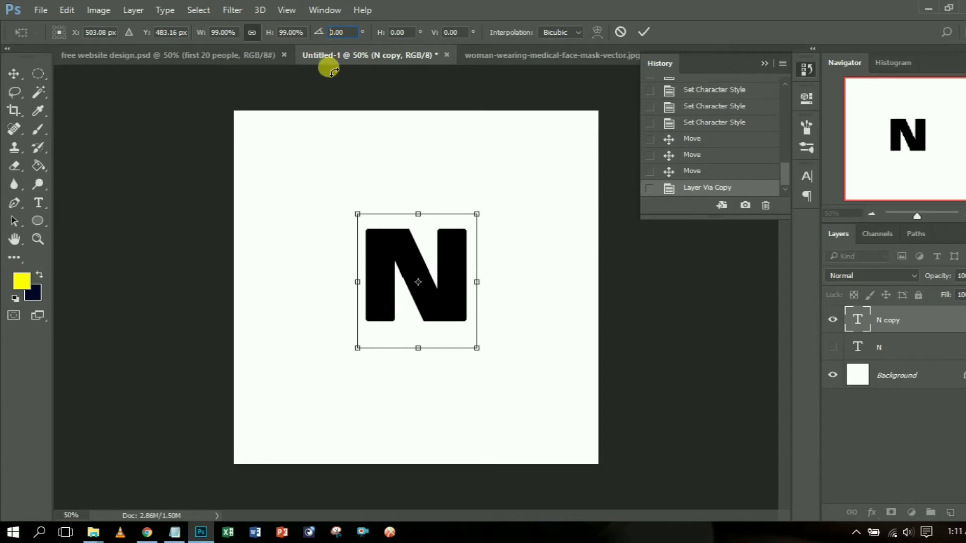
{"action": "type", "text": "3"}
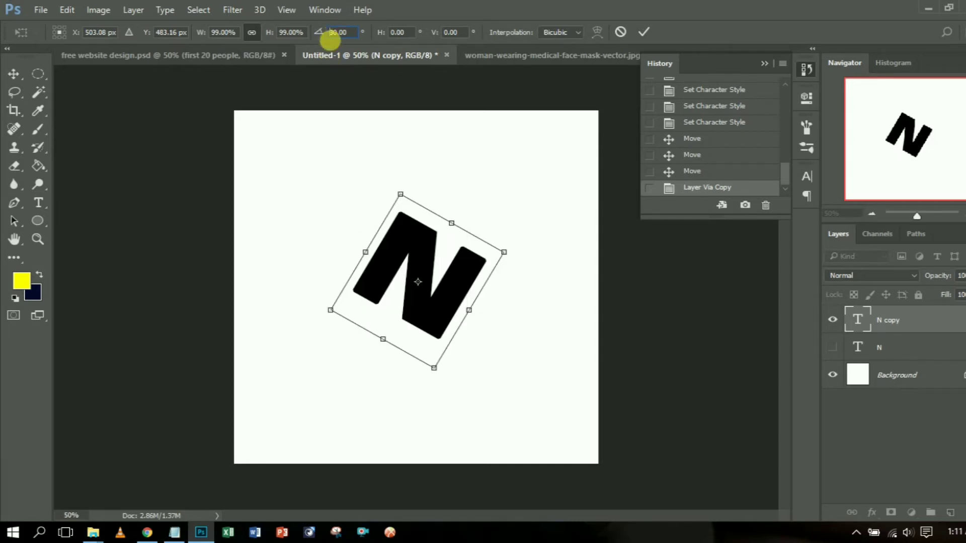
{"action": "type", "text": "-"}
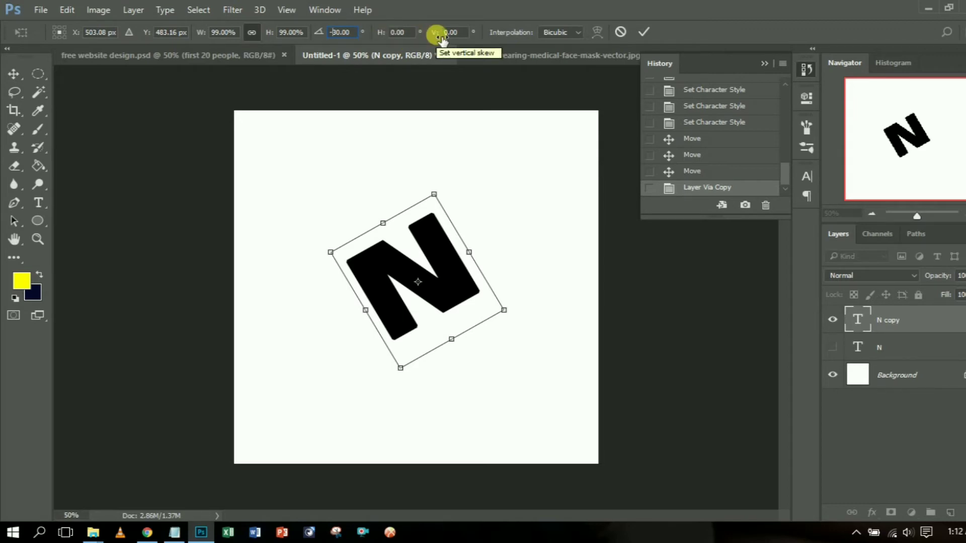
{"action": "key", "text": "BackSpace"}
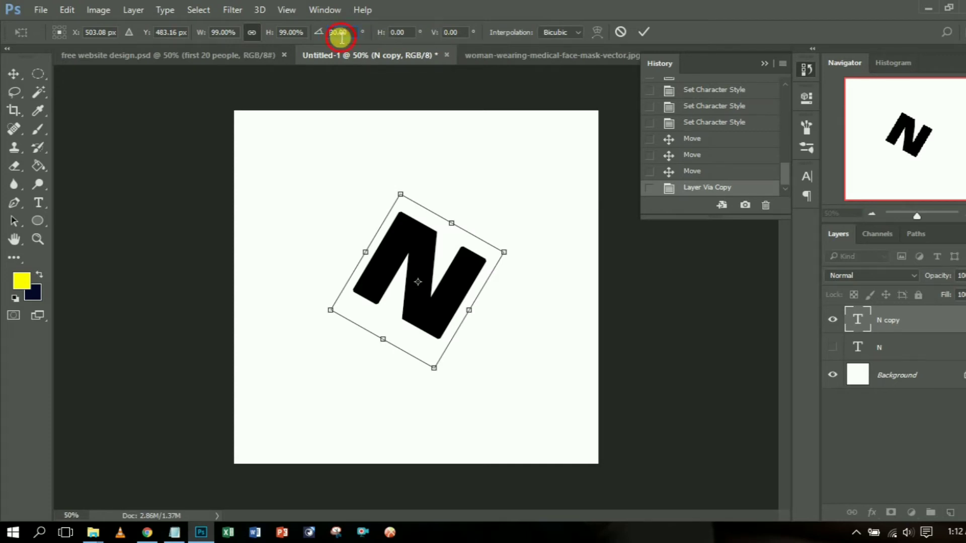
{"action": "key", "text": "Delete"}
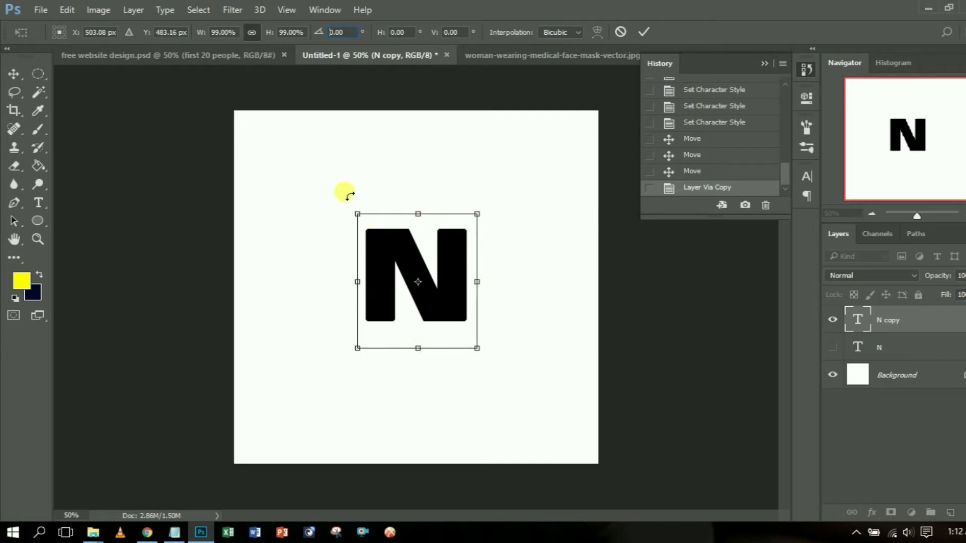
Step: Try resizing the letter from its lower-right corner, both freely and with the proportions constrained
{"action": "left_click_drag", "start_coordinate": [479, 351], "coordinate": [534, 268]}
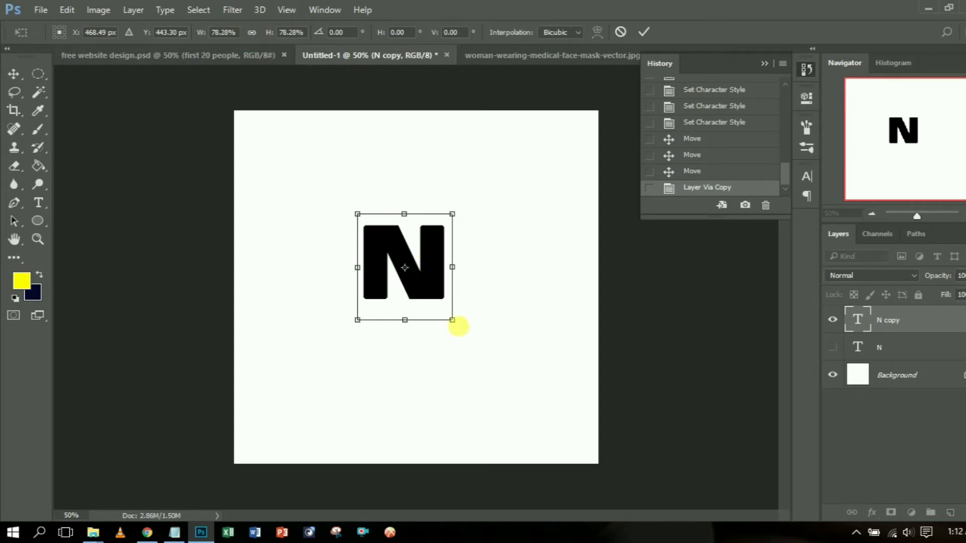
{"action": "left_click_drag", "start_coordinate": [454, 320], "coordinate": [488, 334]}
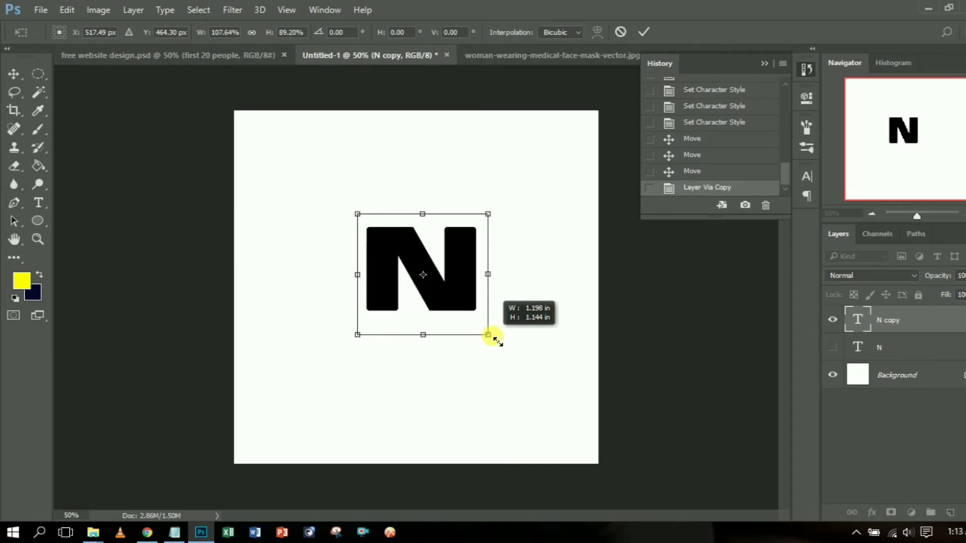
{"action": "left_click_drag", "start_coordinate": [488, 335], "coordinate": [454, 326]}
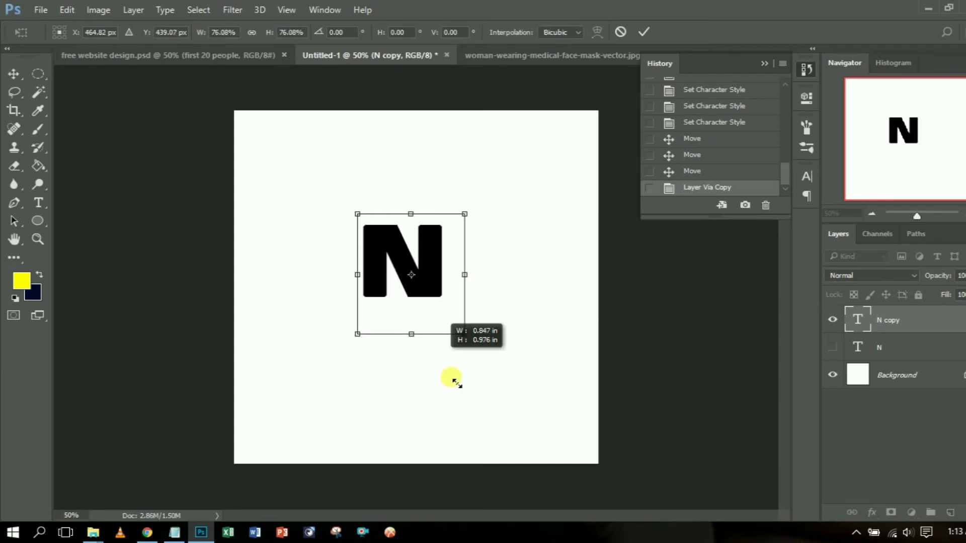
{"action": "left_click_drag", "start_coordinate": [455, 382], "coordinate": [475, 378]}
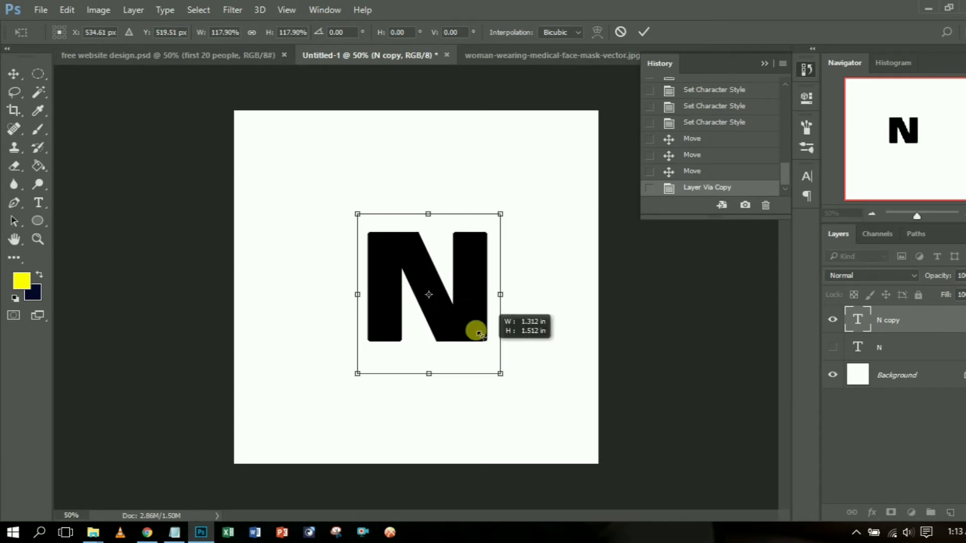
{"action": "left_click_drag", "start_coordinate": [469, 335], "coordinate": [493, 359]}
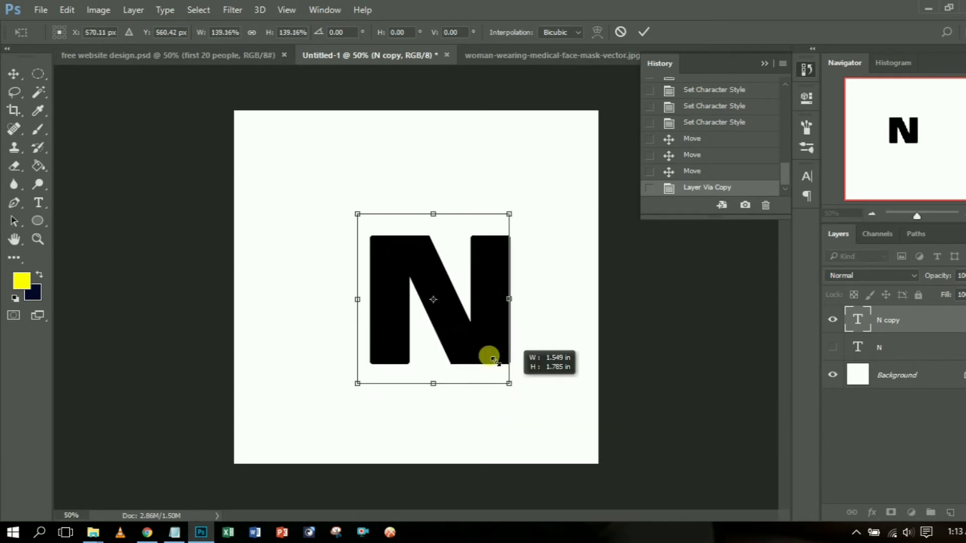
{"action": "left_click_drag", "start_coordinate": [458, 327], "coordinate": [477, 358]}
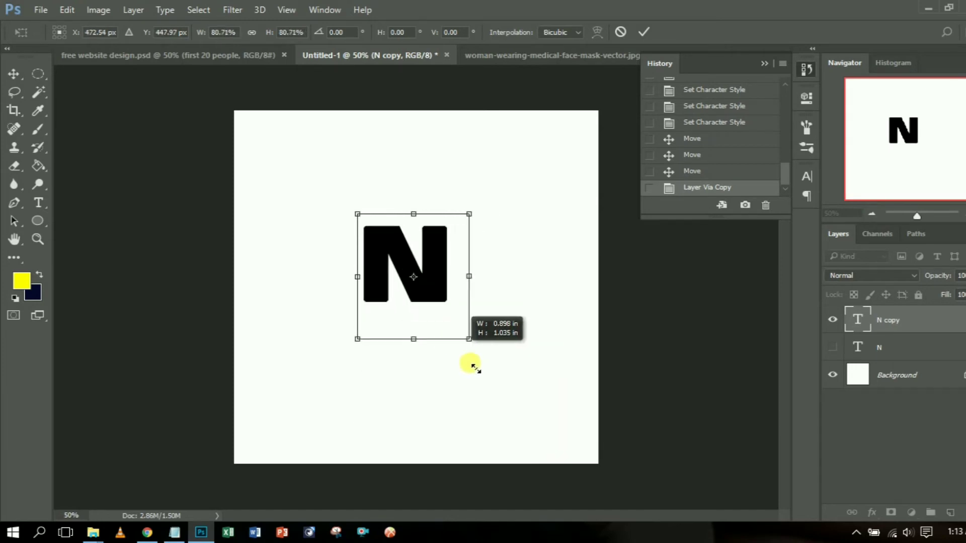
{"action": "left_click_drag", "start_coordinate": [494, 391], "coordinate": [478, 344]}
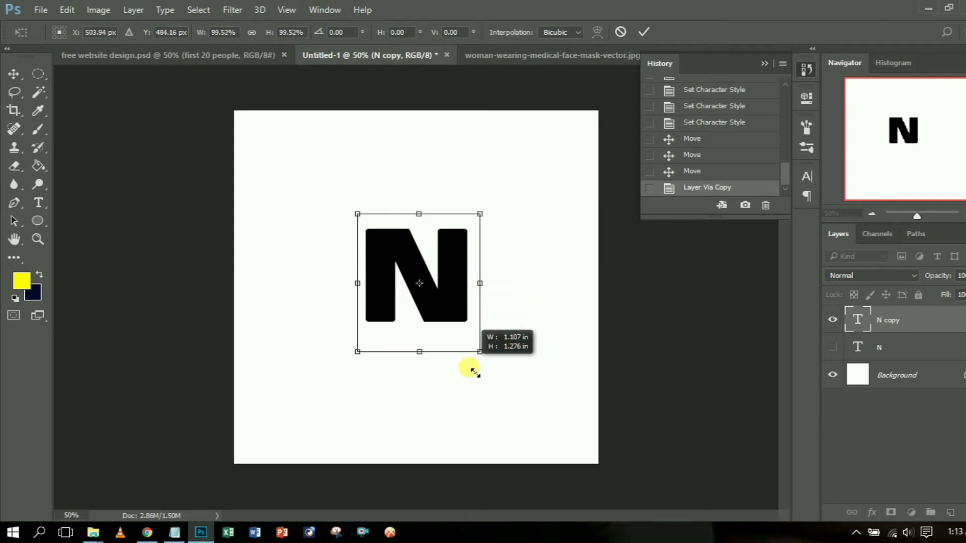
Step: Scale the letter proportionally about its centre to about 139%, apply the transform, and move the letter to the canvas centre
{"action": "left_click_drag", "start_coordinate": [498, 411], "coordinate": [510, 360]}
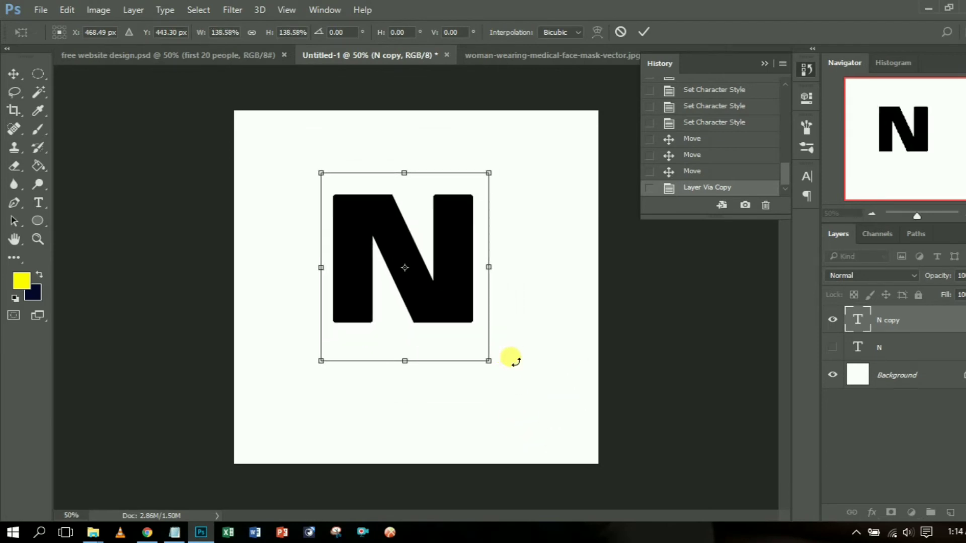
{"action": "left_click", "coordinate": [646, 31]}
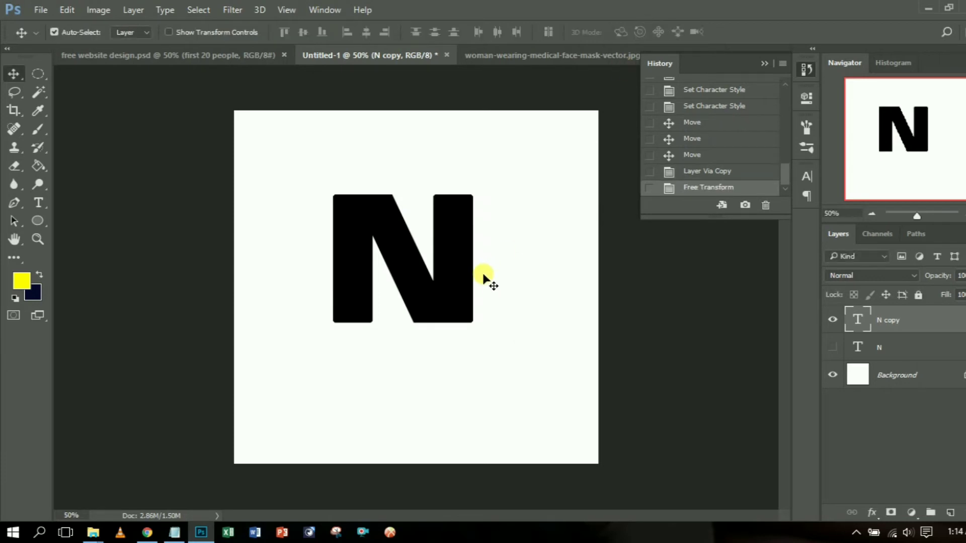
{"action": "left_click_drag", "start_coordinate": [448, 280], "coordinate": [461, 315]}
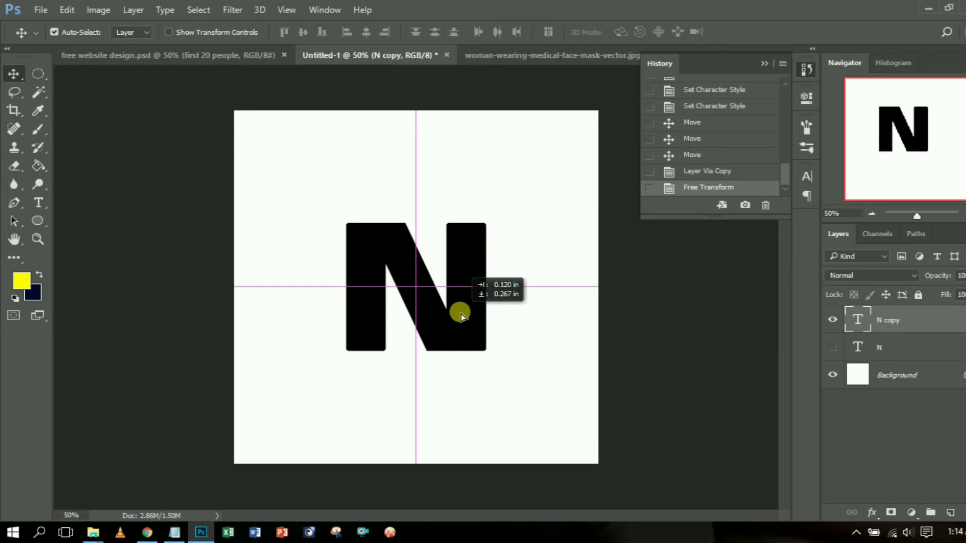
{"action": "left_click_drag", "start_coordinate": [461, 315], "coordinate": [460, 314]}
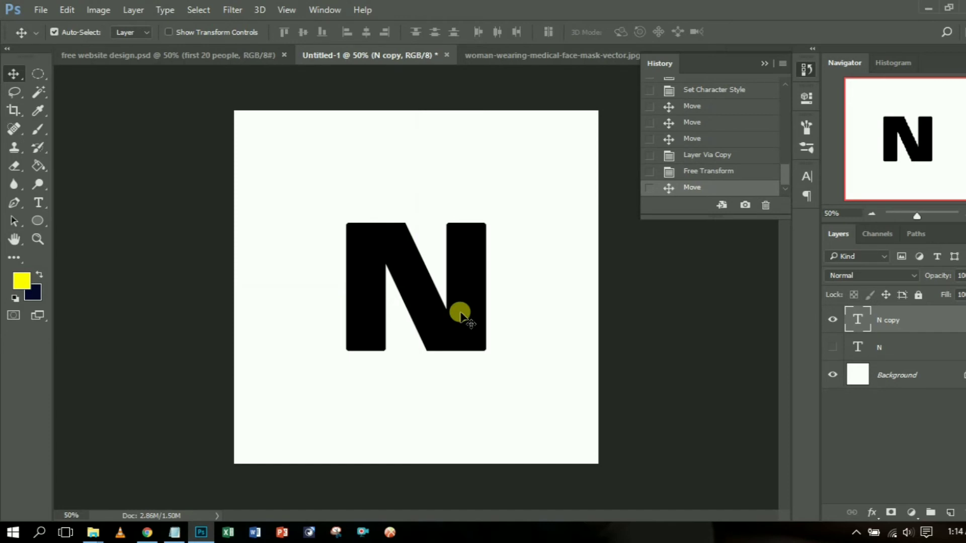
Step: Check which transform types Free Transform offers for the text layer, and cancel the transform
{"action": "key", "text": "ctrl"}
{"action": "key", "text": "ctrl+t"}
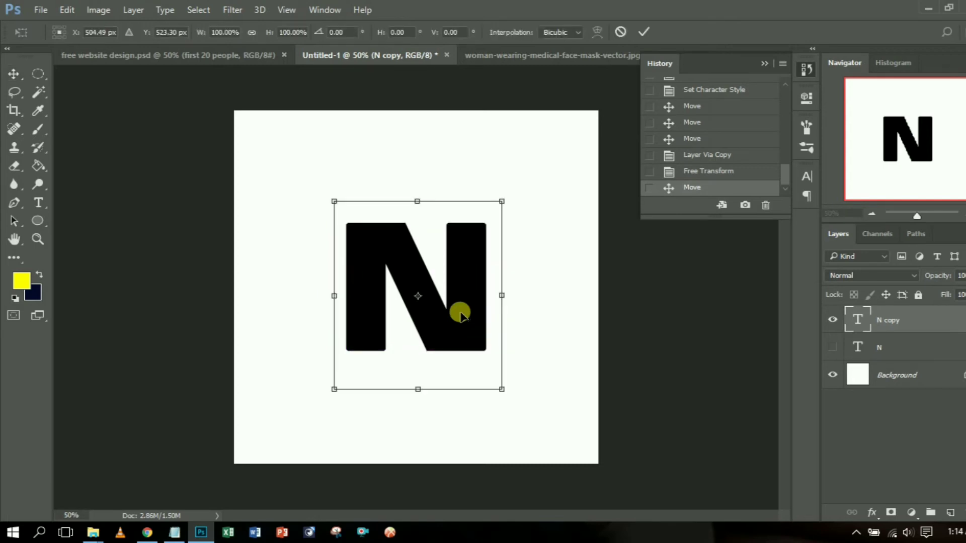
{"action": "right_click", "coordinate": [470, 265]}
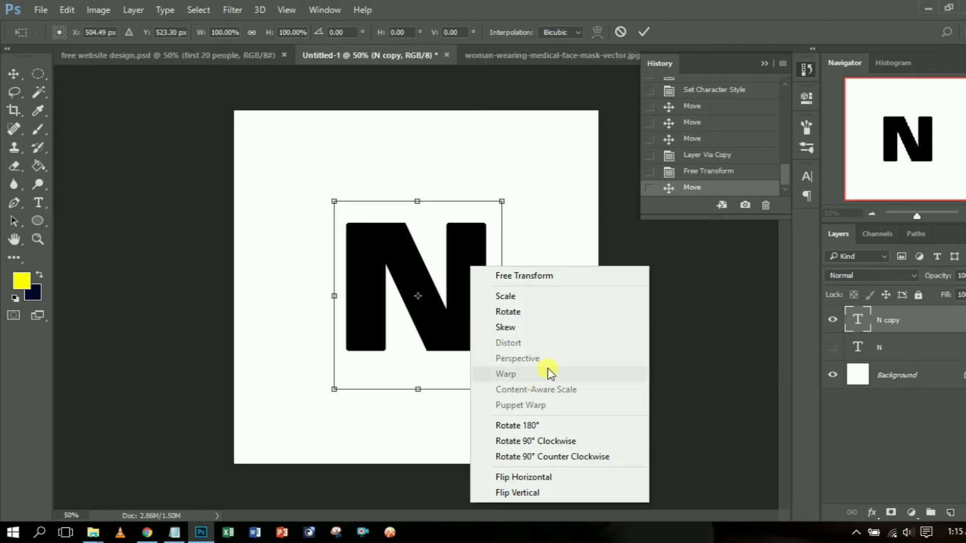
{"action": "left_click", "coordinate": [449, 334]}
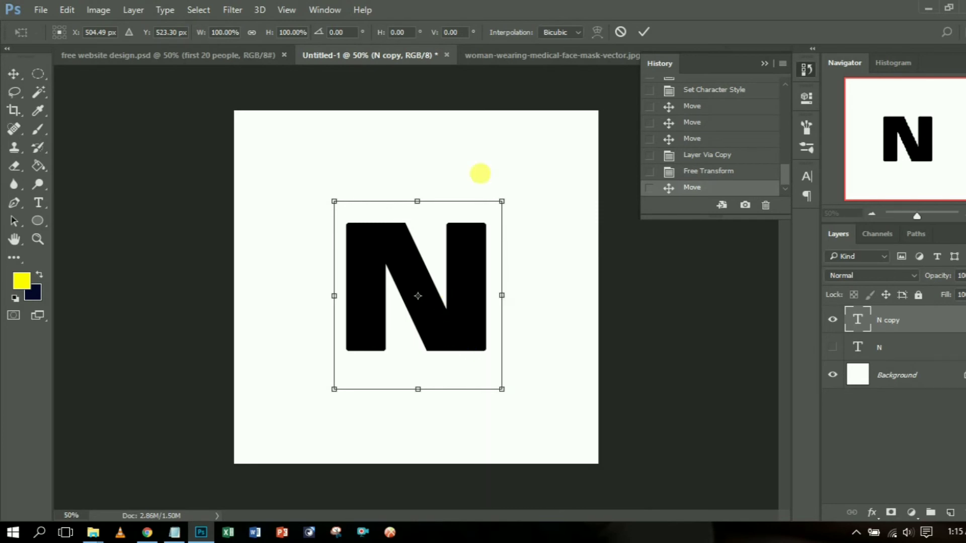
{"action": "left_click", "coordinate": [621, 32]}
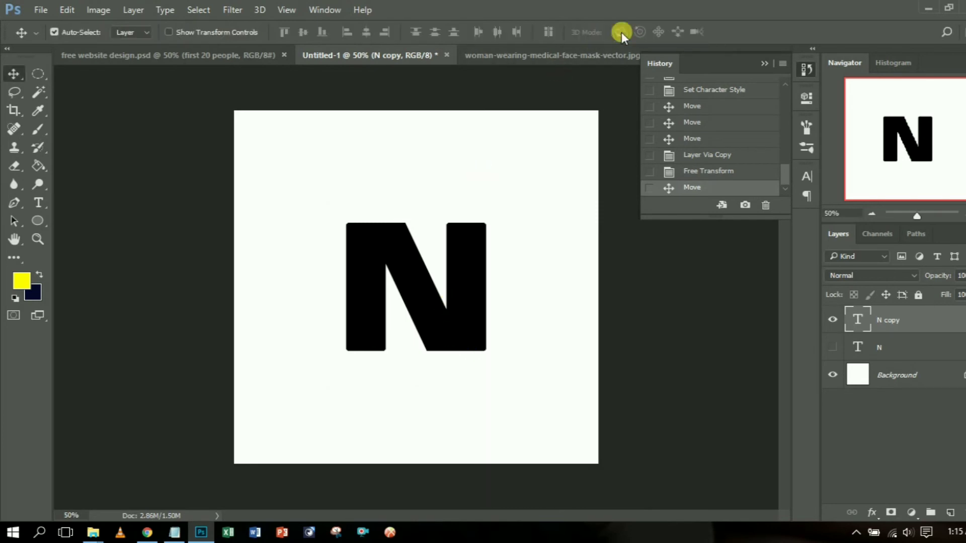
Step: Rasterize the type of the N copy layer
{"action": "right_click", "coordinate": [901, 317]}
{"action": "left_click", "coordinate": [929, 321]}
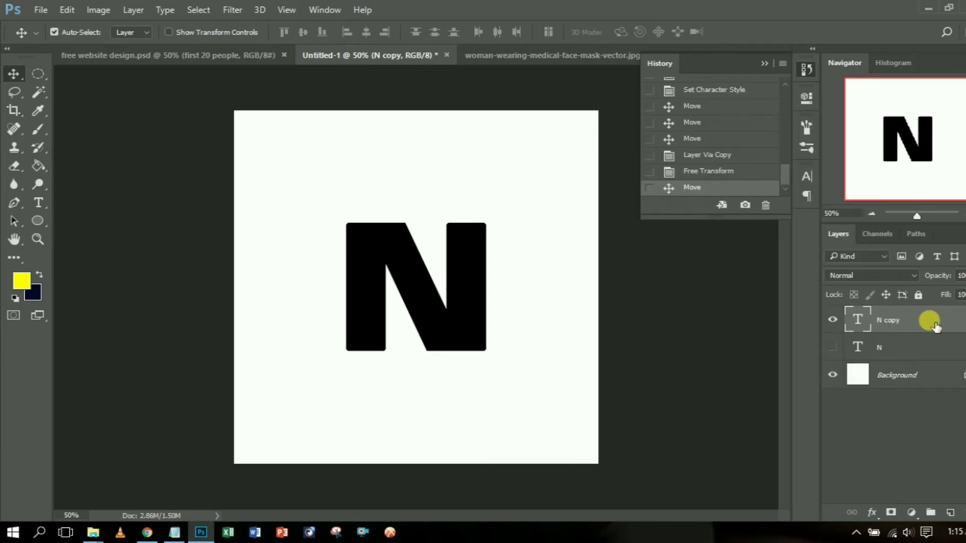
{"action": "right_click", "coordinate": [906, 317]}
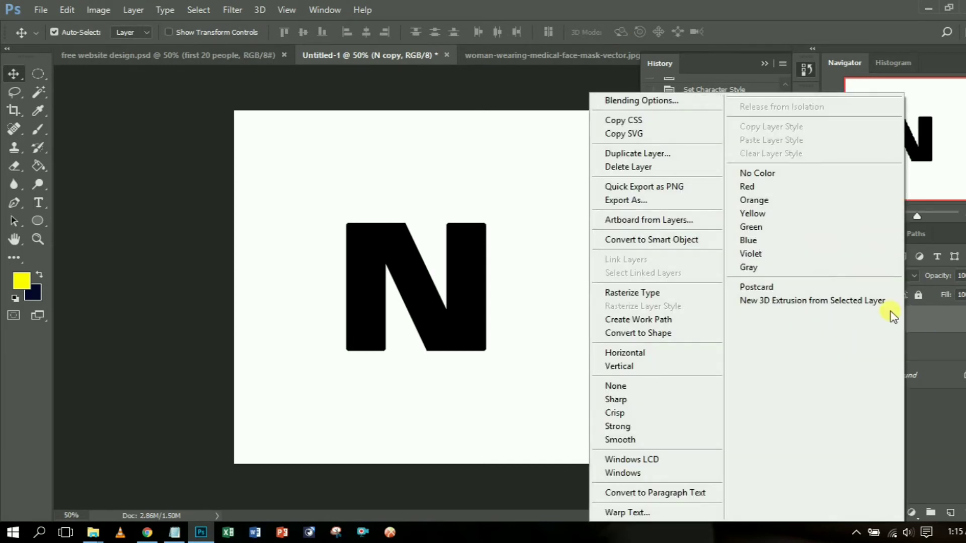
{"action": "left_click", "coordinate": [656, 298]}
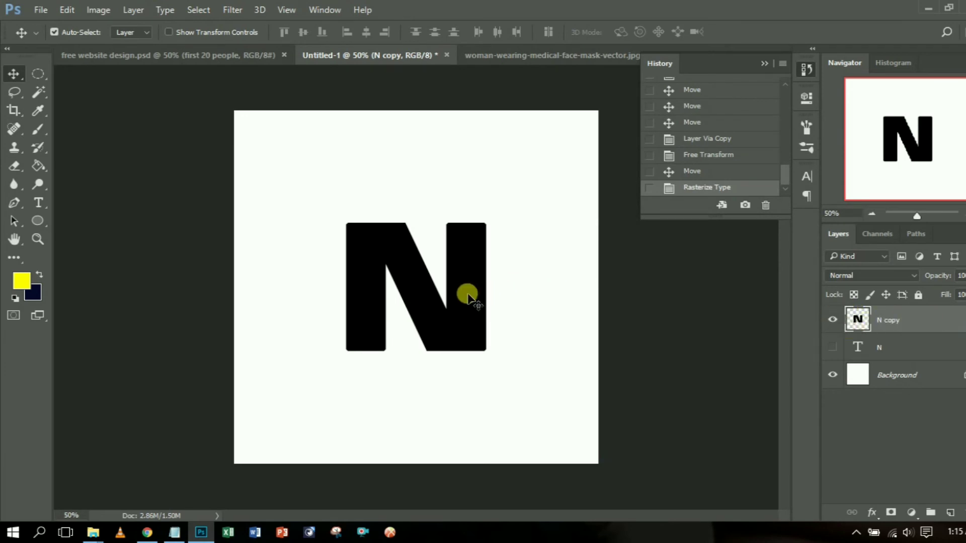
Step: Try the Skew transform on the rasterized letter's top, right and bottom edges, and undo the skews
{"action": "key", "text": "ctrl"}
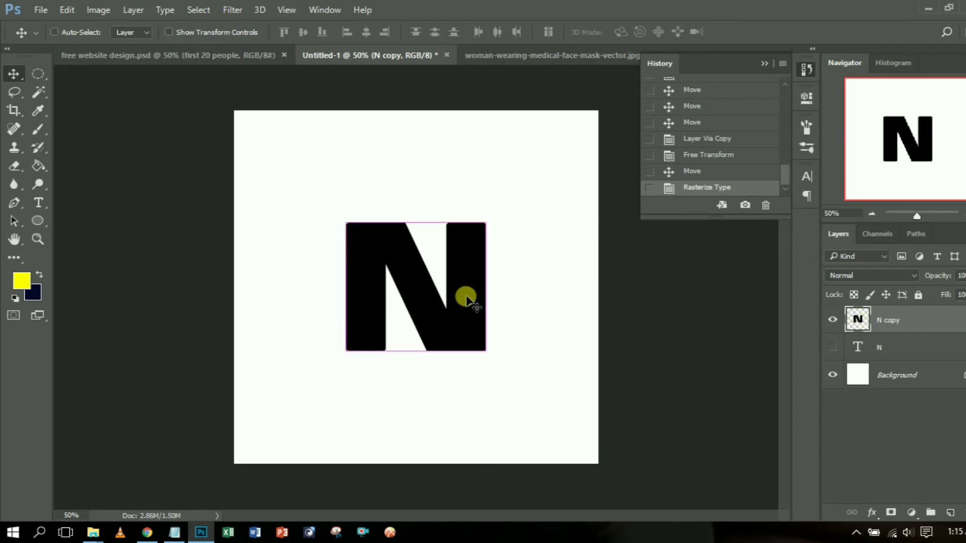
{"action": "key", "text": "ctrl+t"}
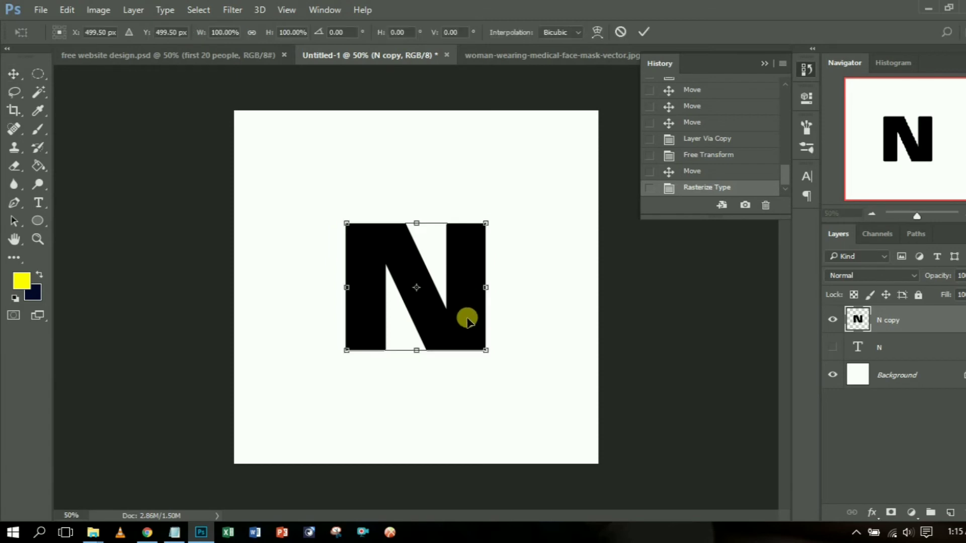
{"action": "right_click", "coordinate": [466, 309]}
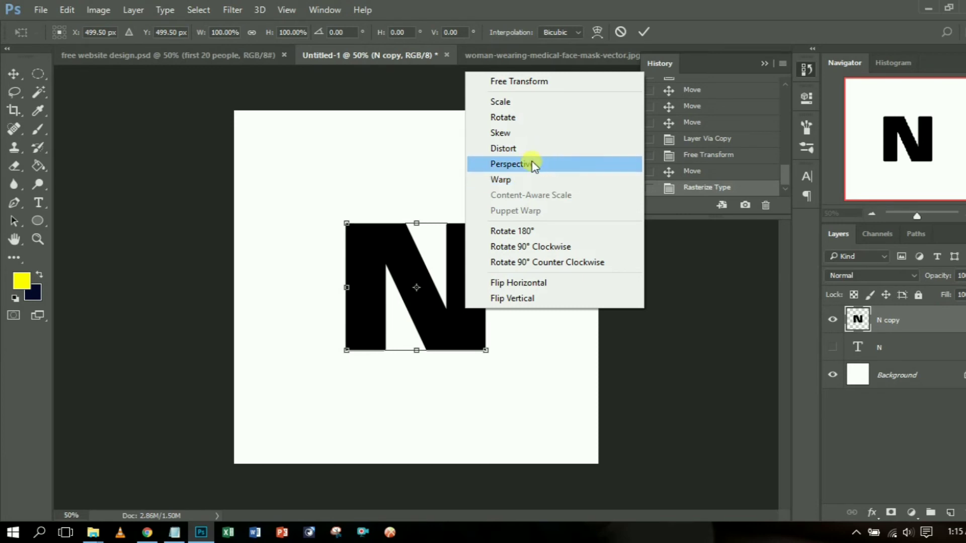
{"action": "left_click", "coordinate": [535, 136]}
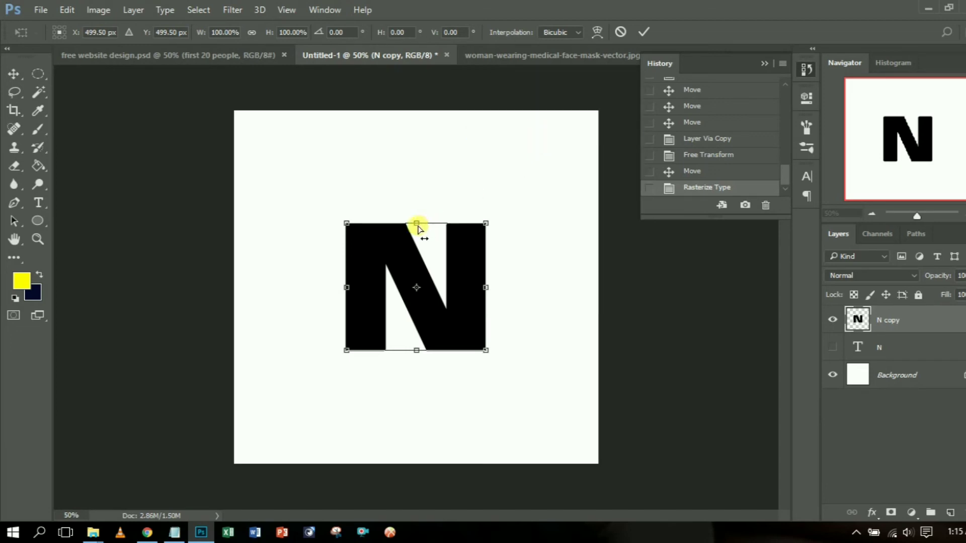
{"action": "mouse_move", "coordinate": [416, 224]}
{"action": "left_mouse_down"}
{"action": "mouse_move", "coordinate": [459, 229]}
{"action": "mouse_move", "coordinate": [392, 227]}
{"action": "mouse_move", "coordinate": [473, 230]}
{"action": "mouse_move", "coordinate": [421, 228]}
{"action": "left_mouse_up"}
{"action": "key", "text": "ctrl+z"}
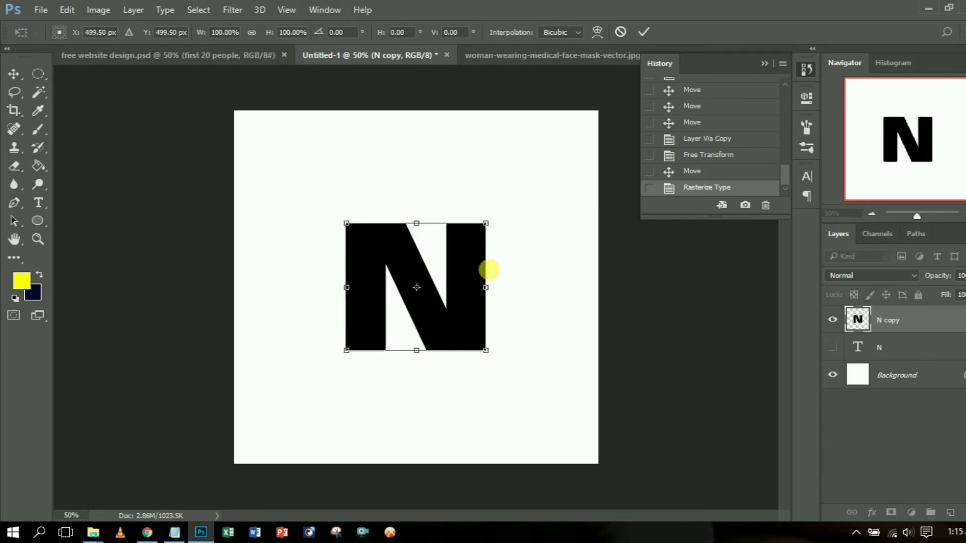
{"action": "mouse_move", "coordinate": [487, 285]}
{"action": "left_mouse_down"}
{"action": "mouse_move", "coordinate": [489, 264]}
{"action": "mouse_move", "coordinate": [485, 302]}
{"action": "mouse_move", "coordinate": [485, 263]}
{"action": "mouse_move", "coordinate": [486, 292]}
{"action": "left_mouse_up"}
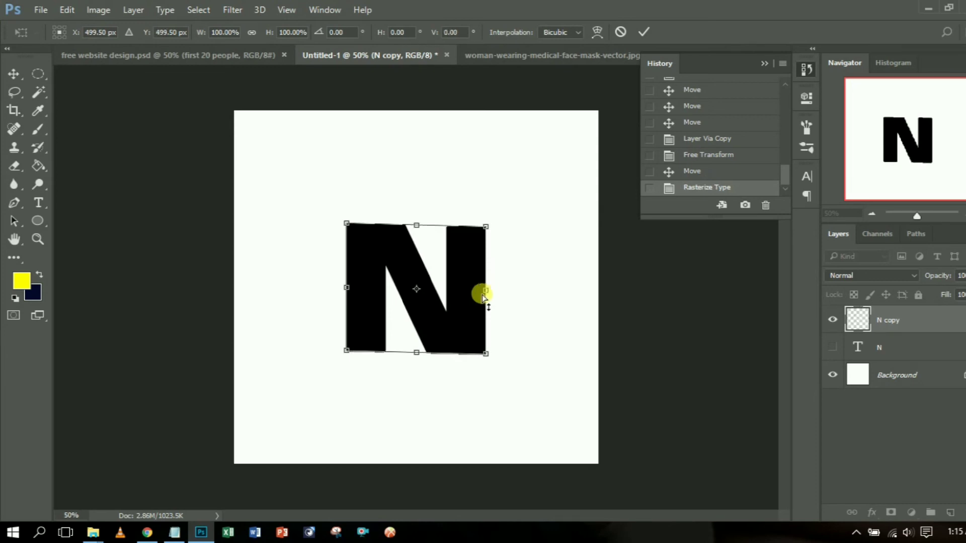
{"action": "left_click_drag", "start_coordinate": [419, 351], "coordinate": [353, 350]}
{"action": "key", "text": "ctrl+z"}
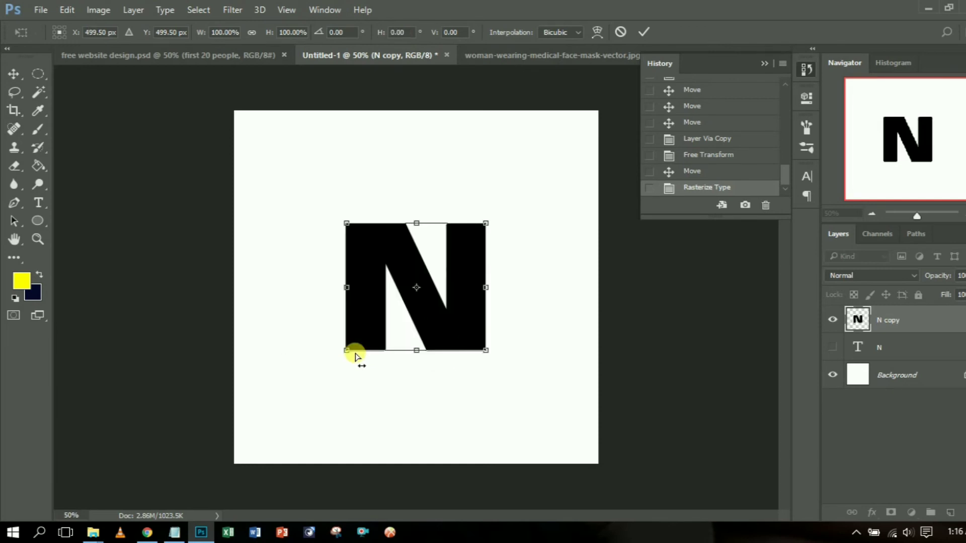
Step: Try the Distort transform on the letter's upper-right corner, left edge and lower-left corner, undoing each distortion
{"action": "right_click", "coordinate": [474, 306]}
{"action": "left_click", "coordinate": [523, 159]}
{"action": "left_click_drag", "start_coordinate": [486, 223], "coordinate": [546, 187]}
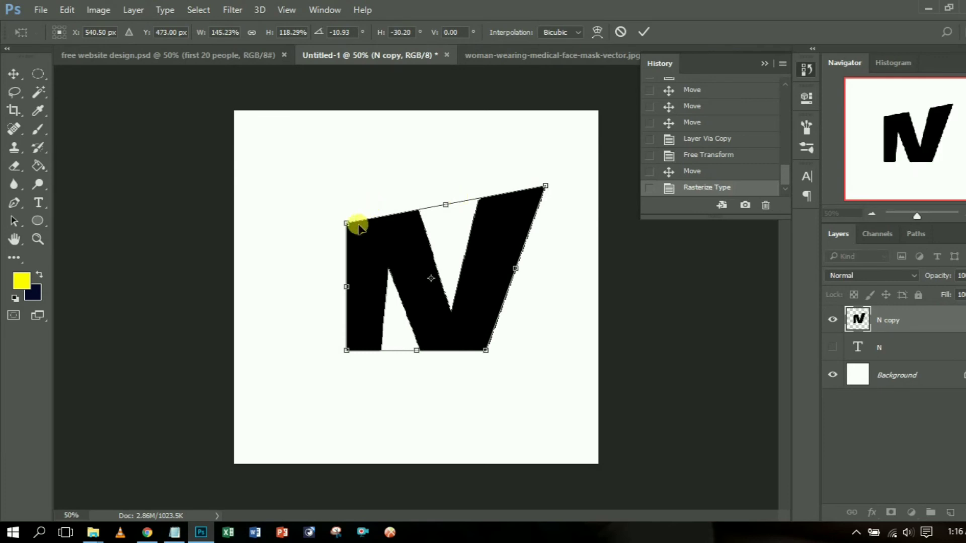
{"action": "key", "text": "ctrl+z"}
{"action": "left_click_drag", "start_coordinate": [346, 287], "coordinate": [263, 304]}
{"action": "key", "text": "ctrl+z"}
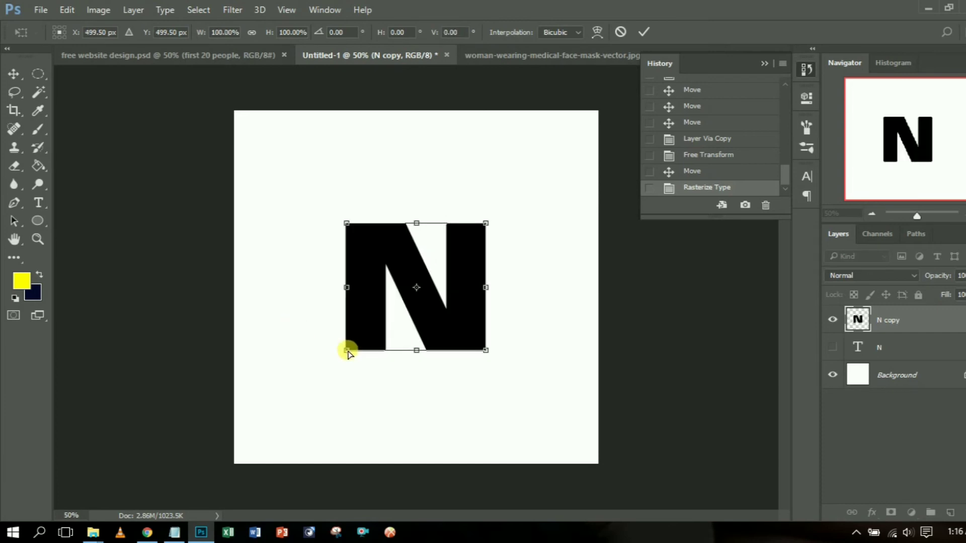
{"action": "left_click_drag", "start_coordinate": [345, 350], "coordinate": [267, 410]}
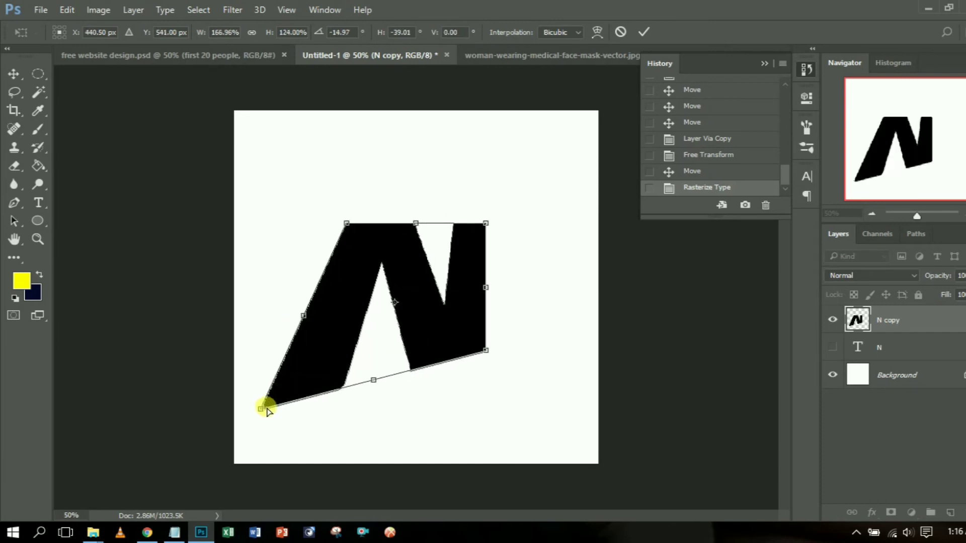
{"action": "key", "text": "ctrl+z"}
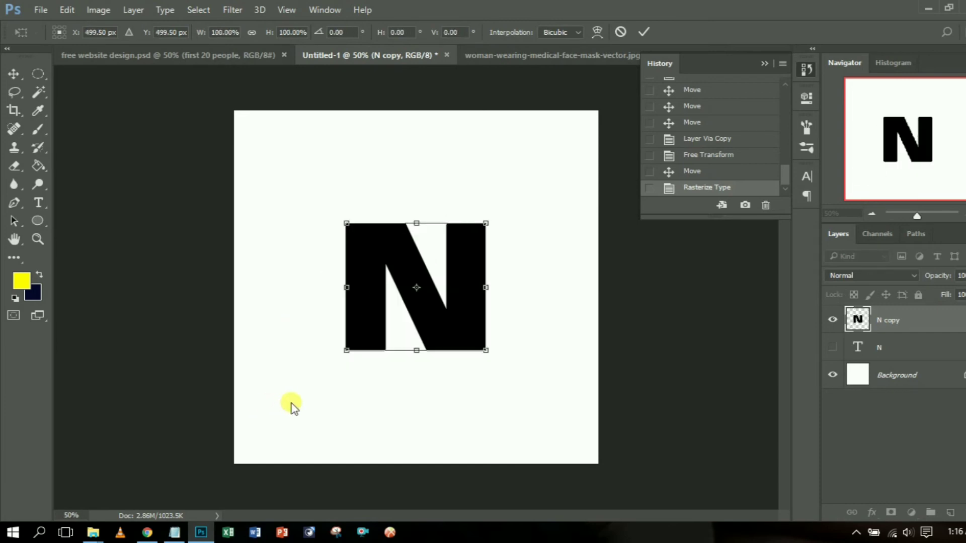
Step: Try the Perspective transform by narrowing the letter's top and widening its base, and cancel the transform
{"action": "right_click", "coordinate": [475, 308]}
{"action": "left_click", "coordinate": [533, 164]}
{"action": "left_click_drag", "start_coordinate": [486, 224], "coordinate": [455, 223]}
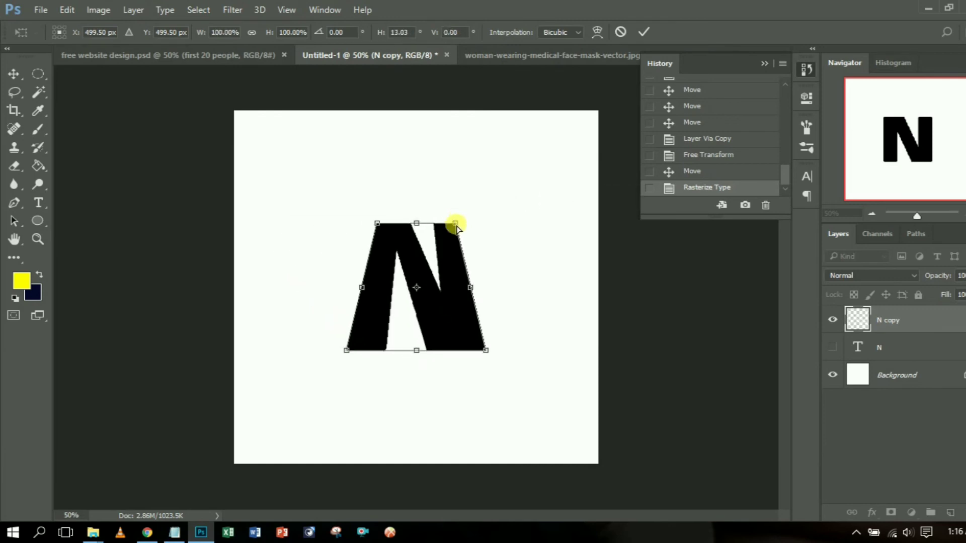
{"action": "left_click_drag", "start_coordinate": [486, 349], "coordinate": [558, 303]}
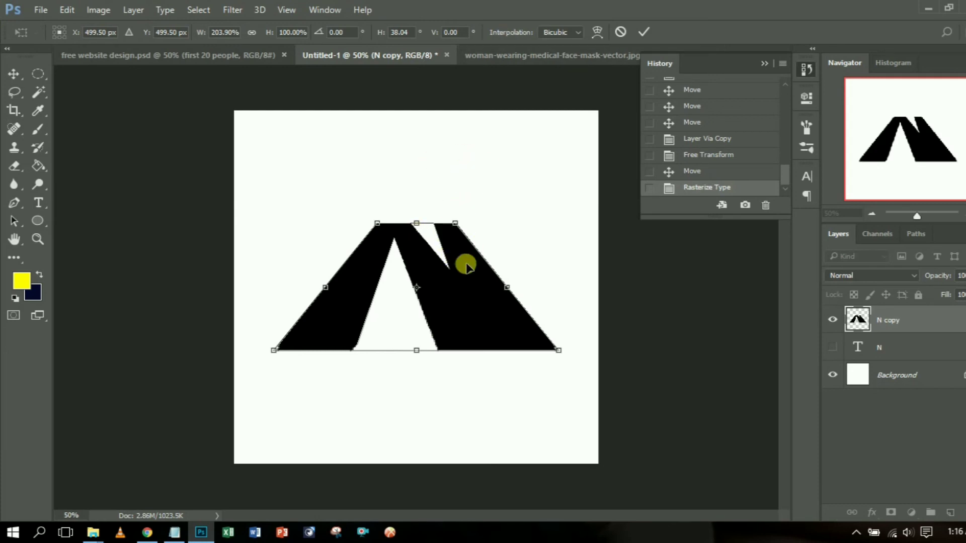
{"action": "key", "text": "ctrl+z"}
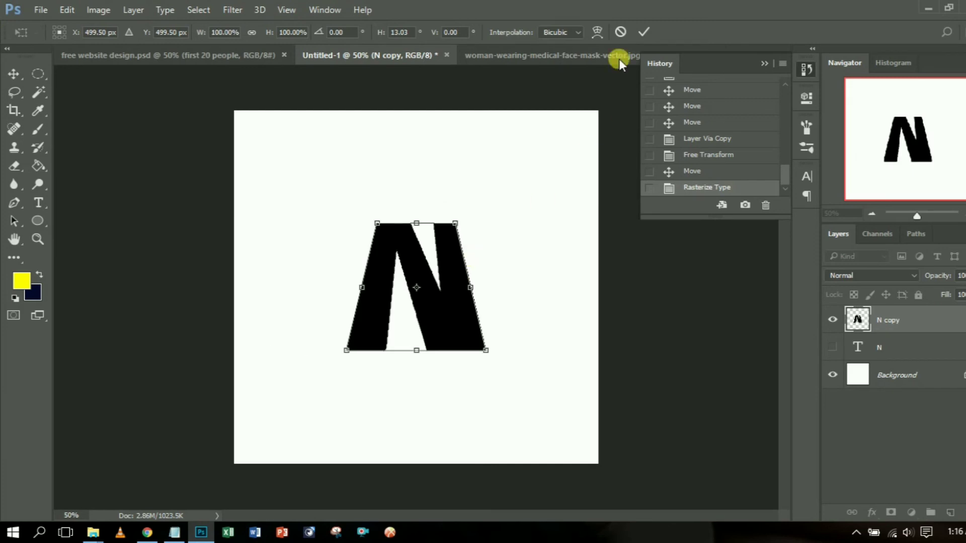
{"action": "left_click", "coordinate": [622, 32]}
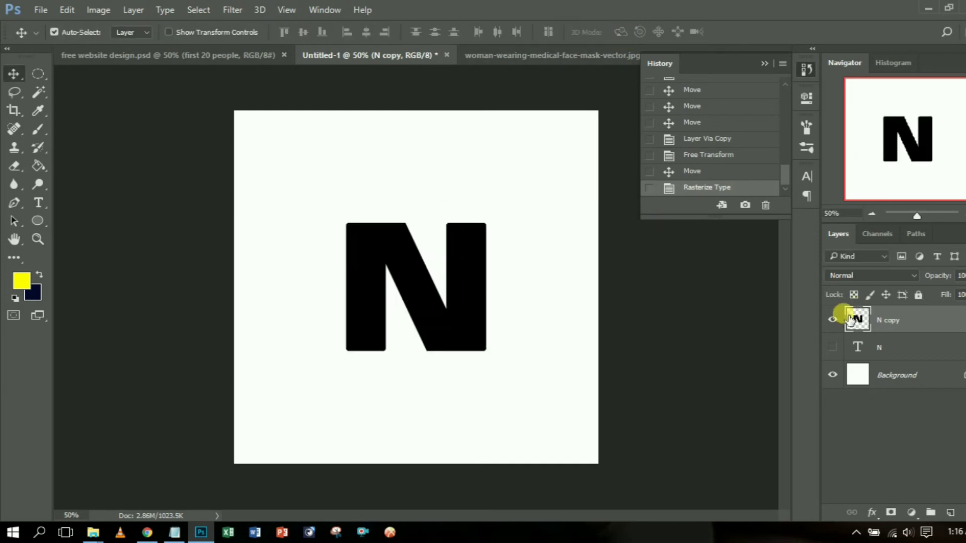
Step: Try the Arch warp style on the letter N and flatten its bend to about 4.1%
{"action": "key", "text": "ctrl+t"}
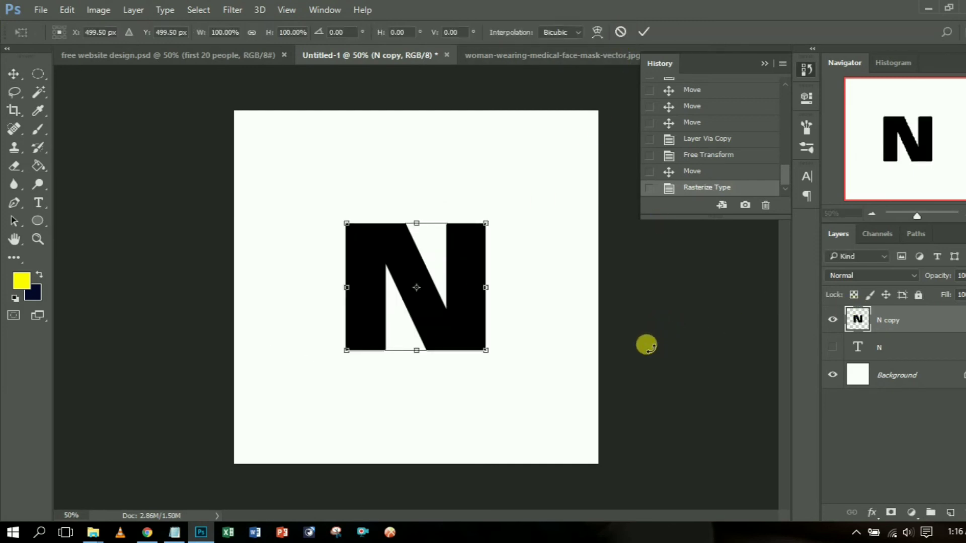
{"action": "right_click", "coordinate": [476, 286]}
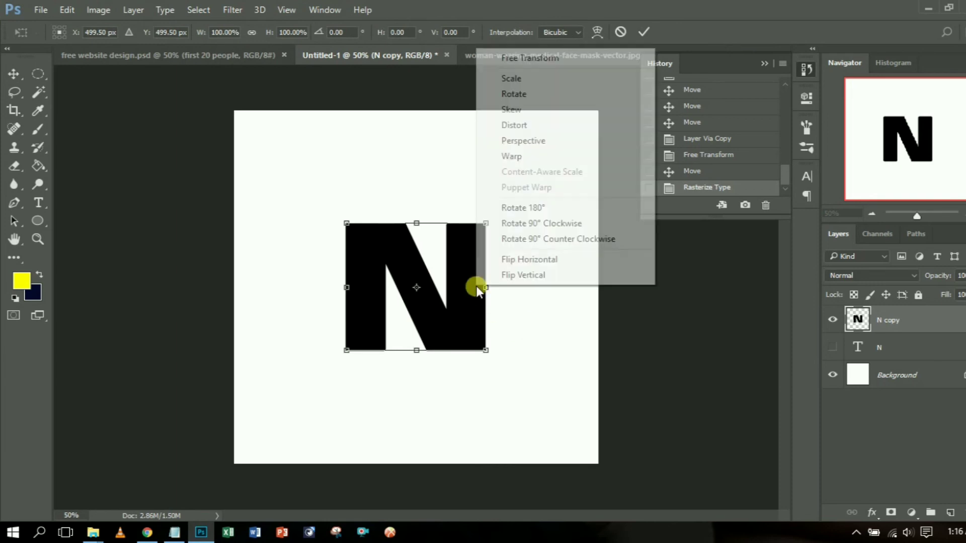
{"action": "left_click", "coordinate": [522, 156]}
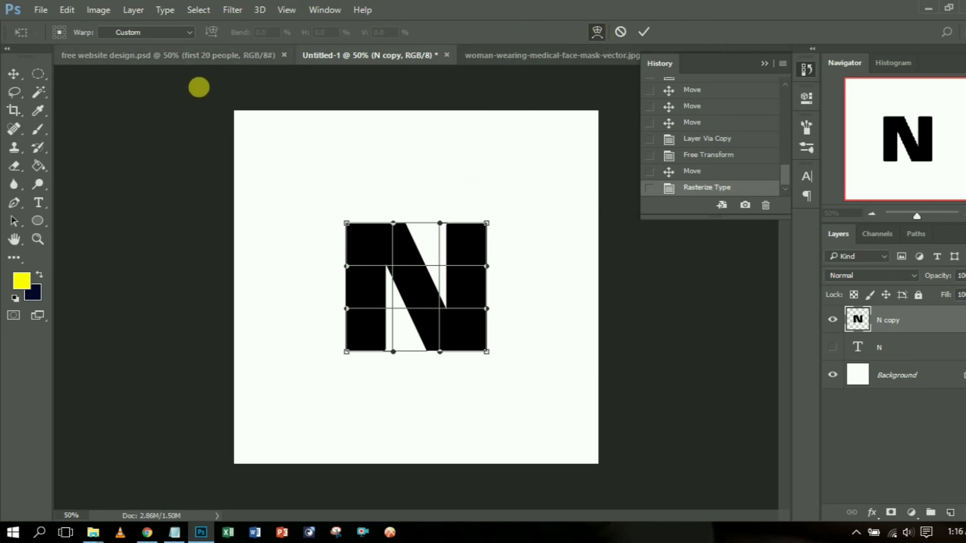
{"action": "left_click", "coordinate": [190, 32]}
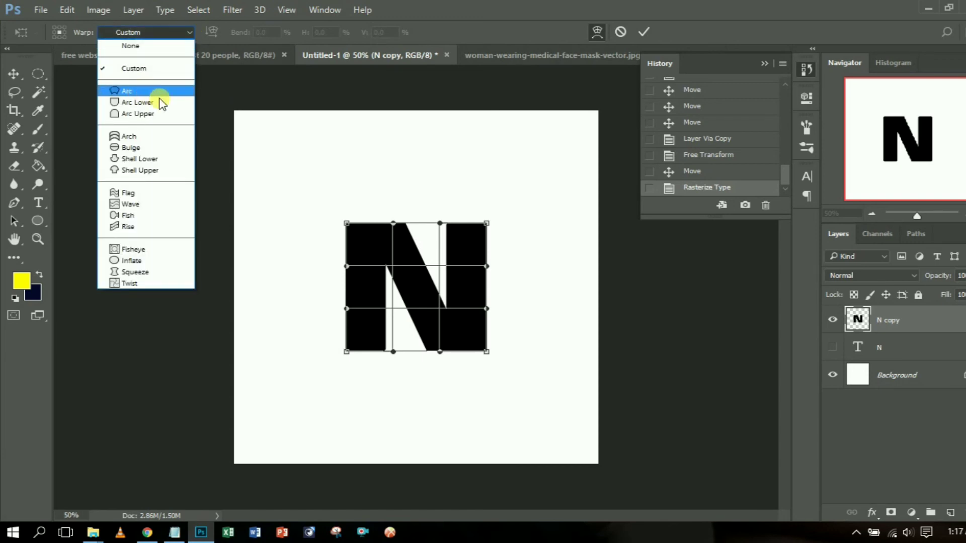
{"action": "left_click", "coordinate": [163, 137]}
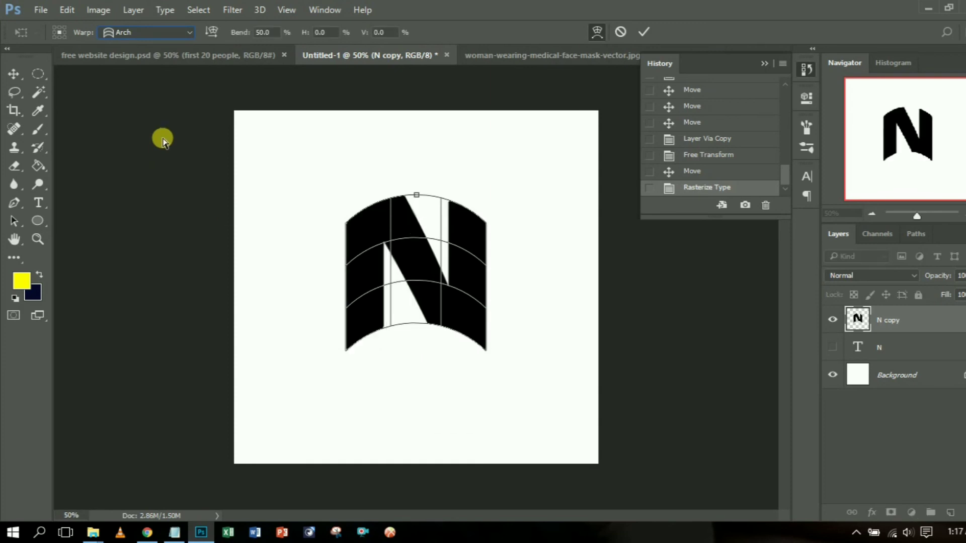
{"action": "left_click_drag", "start_coordinate": [417, 194], "coordinate": [413, 224]}
{"action": "key", "text": "ctrl+z"}
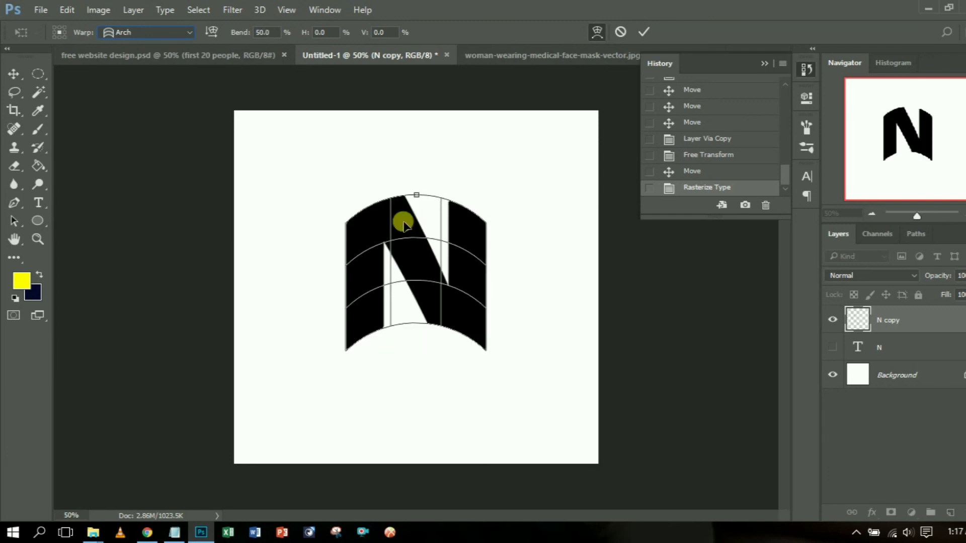
{"action": "key", "text": "ctrl+z"}
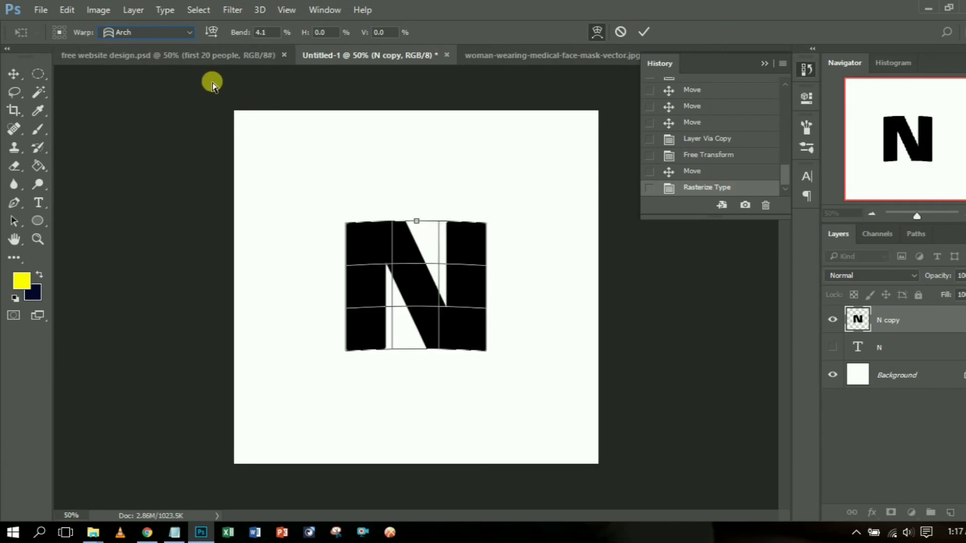
Step: Try the Shell Lower warp with the lower edge bent to about -38.8%, switch to Custom, and cancel the warp
{"action": "left_click", "coordinate": [189, 33]}
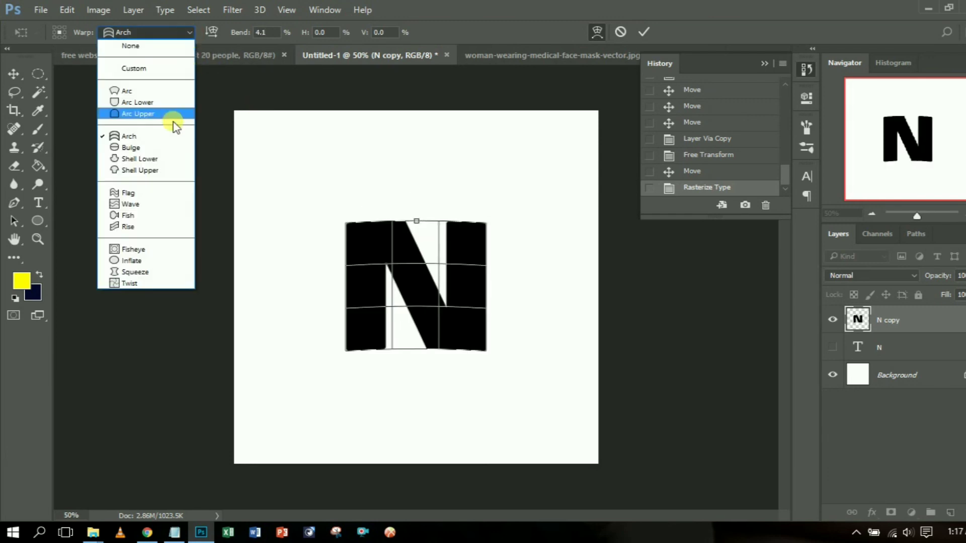
{"action": "left_click", "coordinate": [161, 158]}
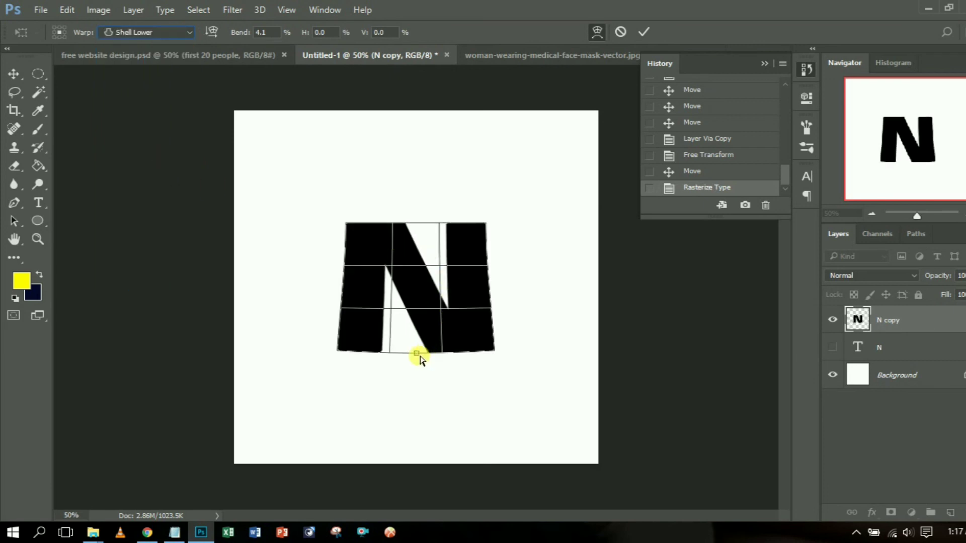
{"action": "left_click_drag", "start_coordinate": [416, 356], "coordinate": [420, 327]}
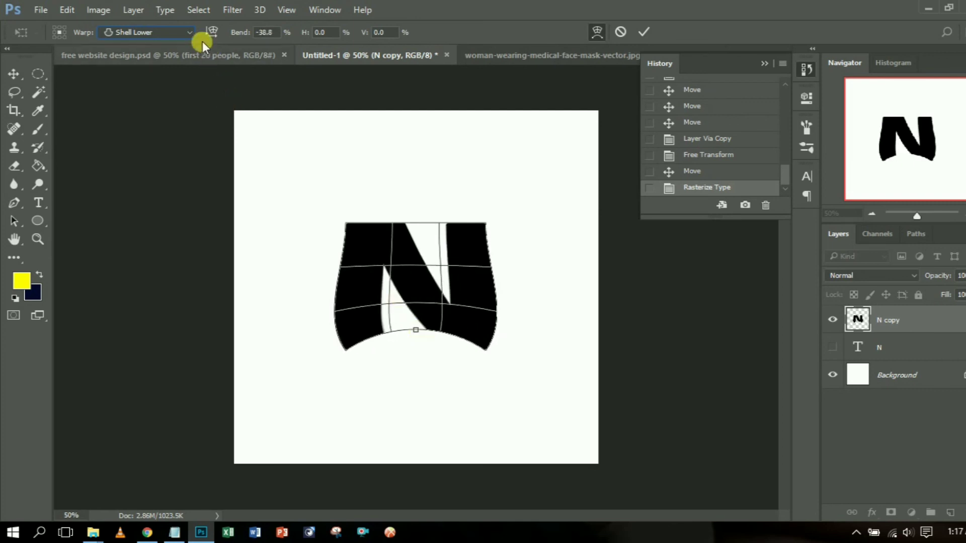
{"action": "left_click", "coordinate": [190, 33]}
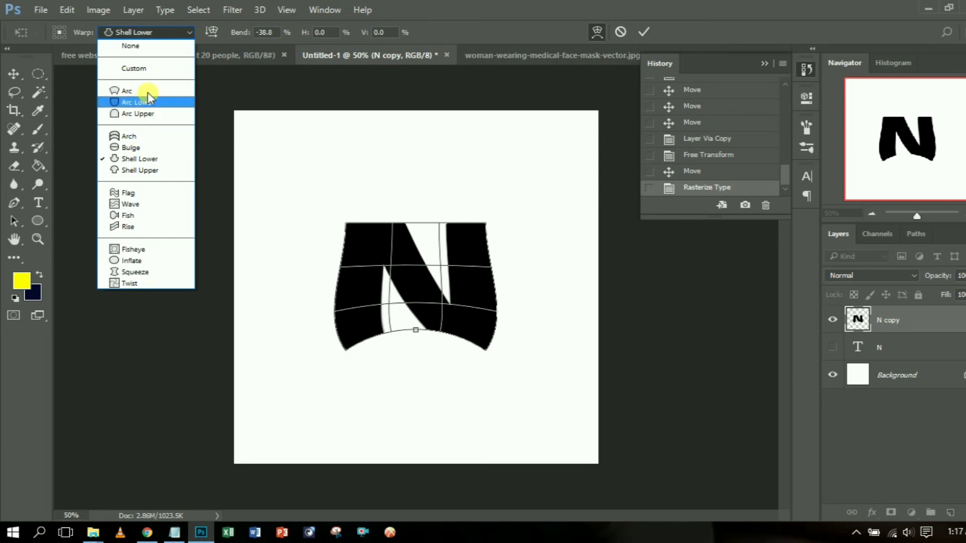
{"action": "left_click", "coordinate": [150, 68]}
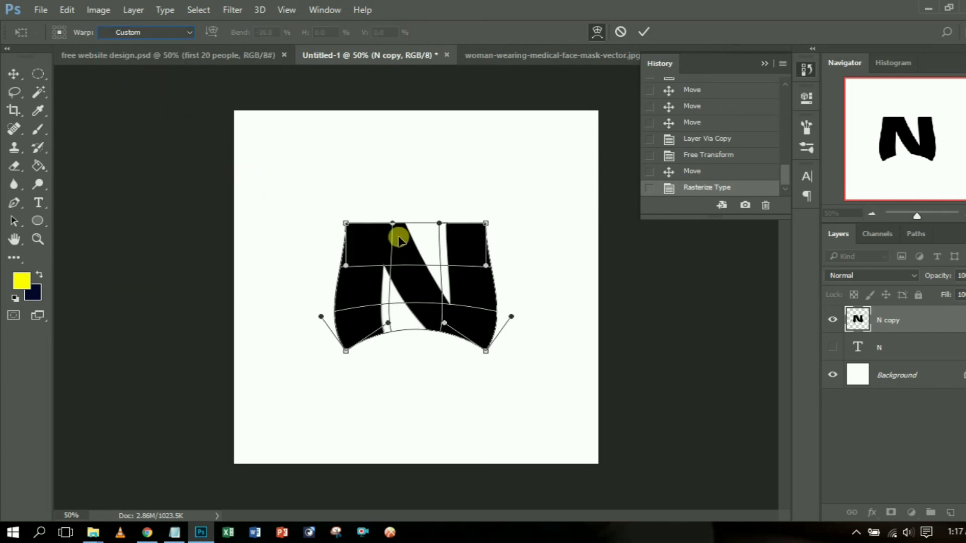
{"action": "left_click", "coordinate": [621, 31]}
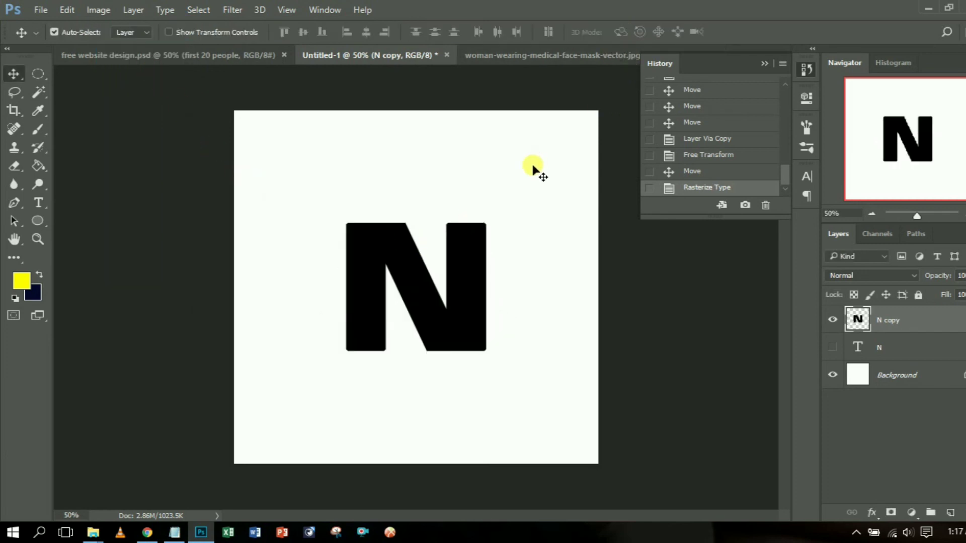
Step: Warp the letter with the Custom style, bending its top and bottom edges into S-shaped waves
{"action": "key", "text": "ctrl+t"}
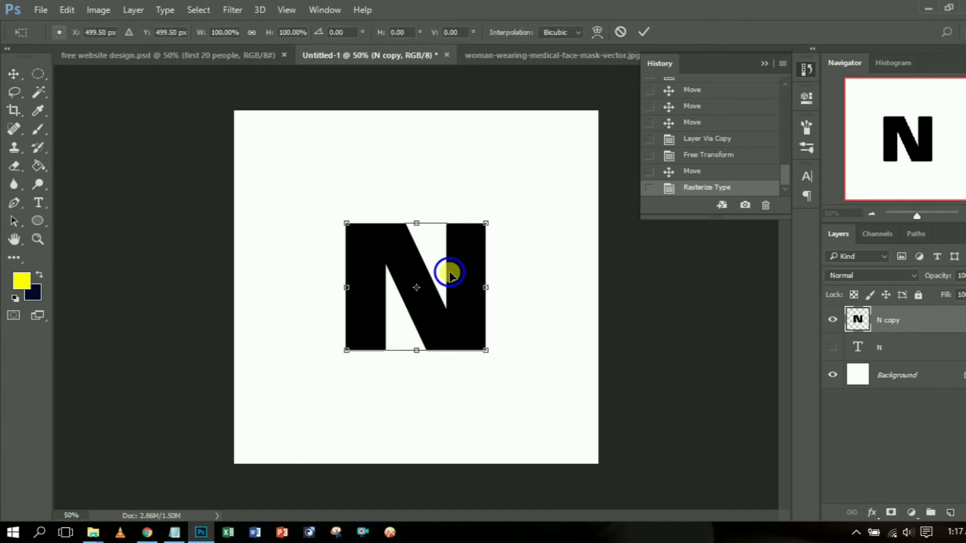
{"action": "right_click", "coordinate": [449, 273]}
{"action": "left_click", "coordinate": [504, 379]}
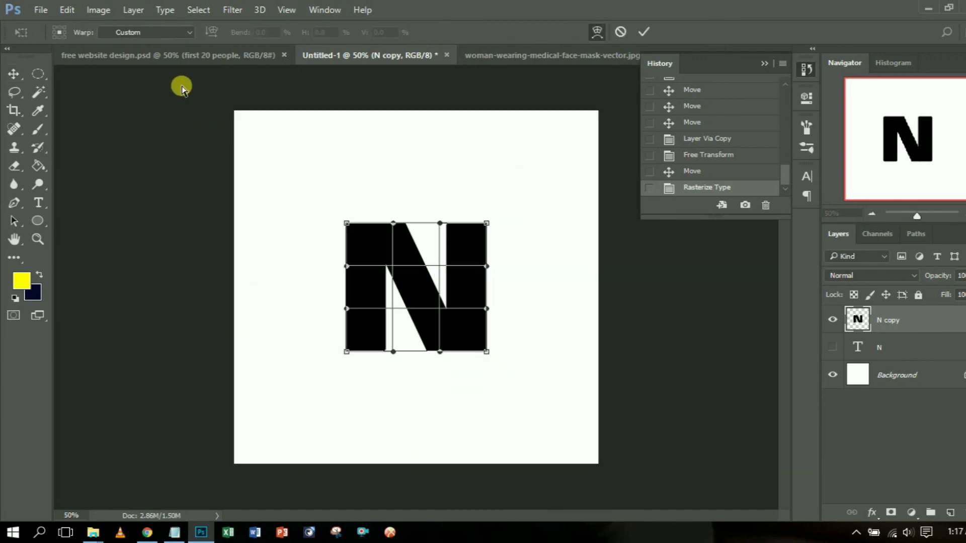
{"action": "left_click", "coordinate": [187, 31]}
{"action": "left_click", "coordinate": [164, 68]}
{"action": "left_click_drag", "start_coordinate": [394, 222], "coordinate": [398, 194]}
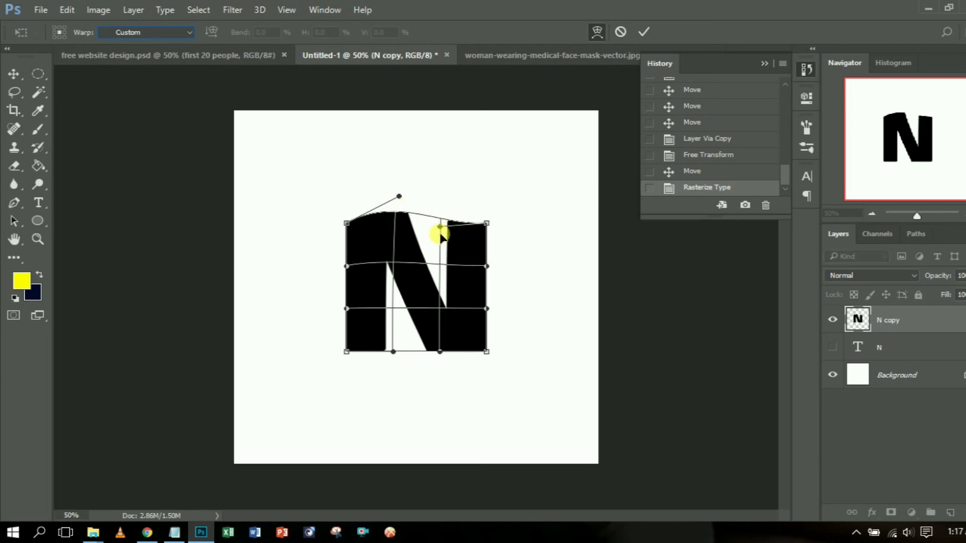
{"action": "left_click_drag", "start_coordinate": [440, 237], "coordinate": [420, 253]}
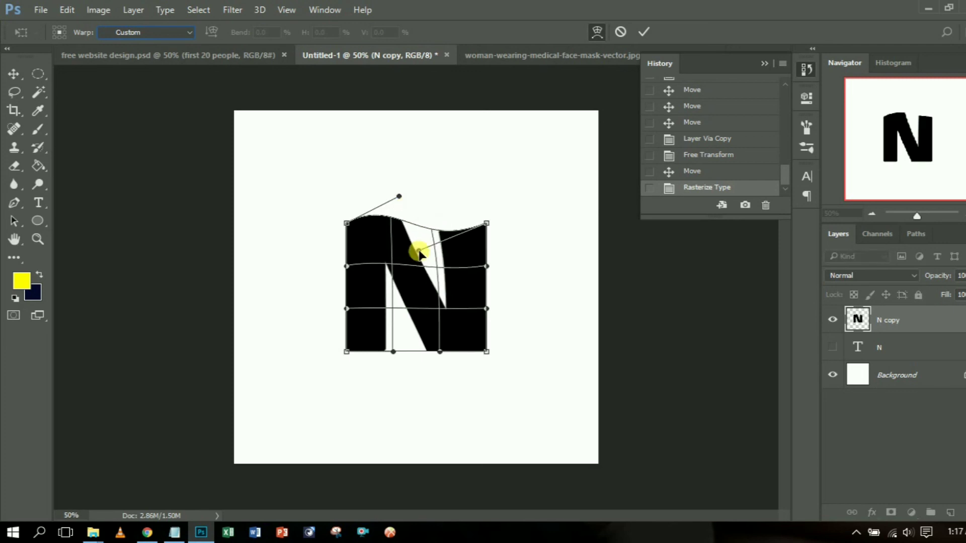
{"action": "left_click_drag", "start_coordinate": [394, 351], "coordinate": [403, 309]}
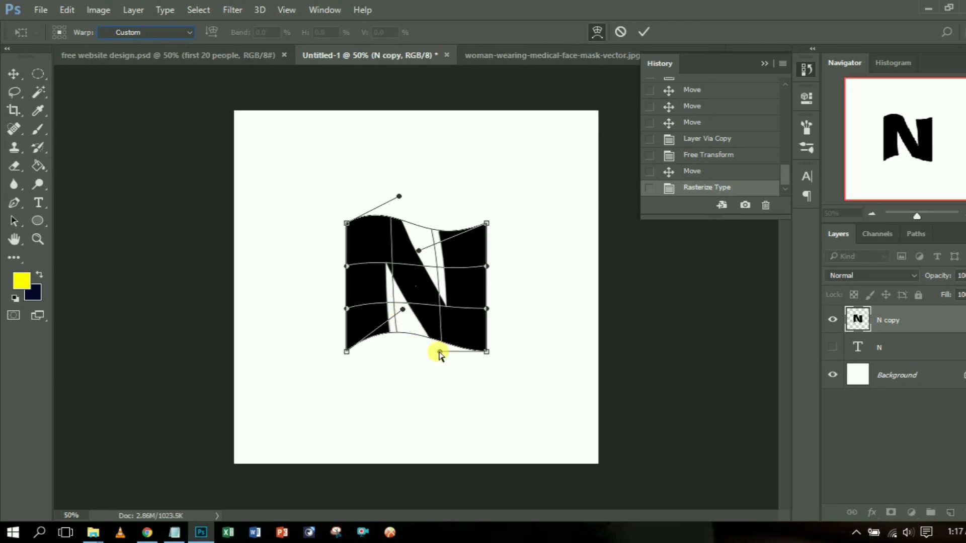
{"action": "left_click_drag", "start_coordinate": [440, 352], "coordinate": [425, 381]}
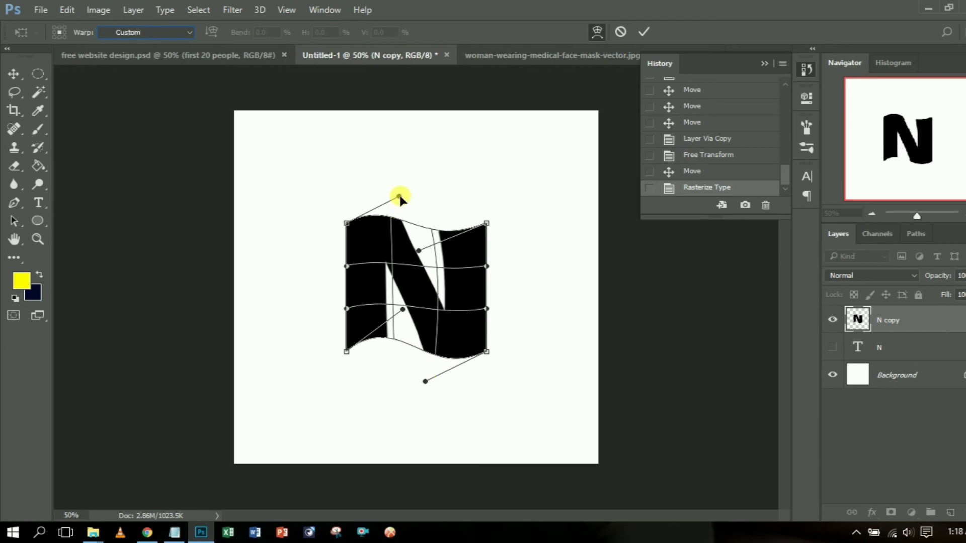
Step: Raise the left part of the letter's top wave, fine-tune the other curve handles, and apply the warp
{"action": "left_click_drag", "start_coordinate": [400, 197], "coordinate": [401, 180]}
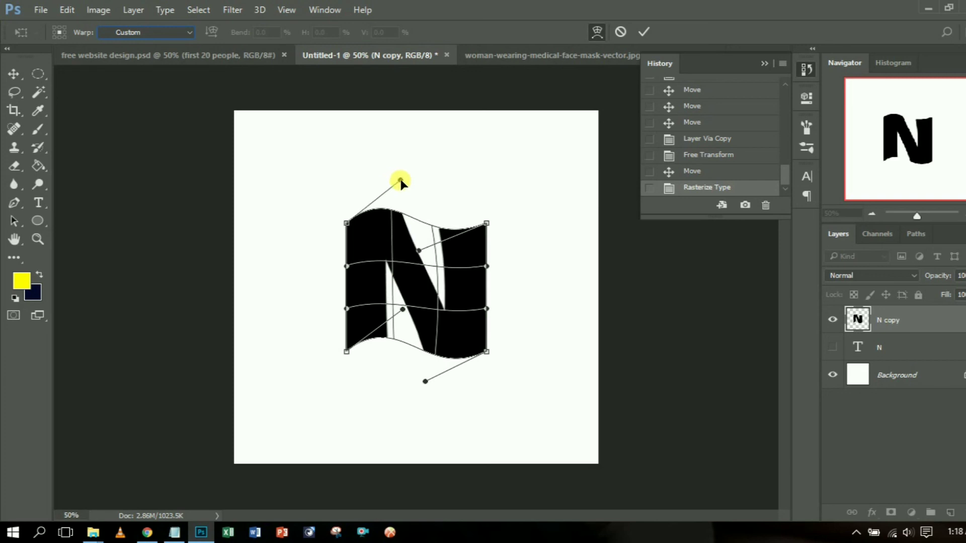
{"action": "left_click_drag", "start_coordinate": [402, 310], "coordinate": [399, 310]}
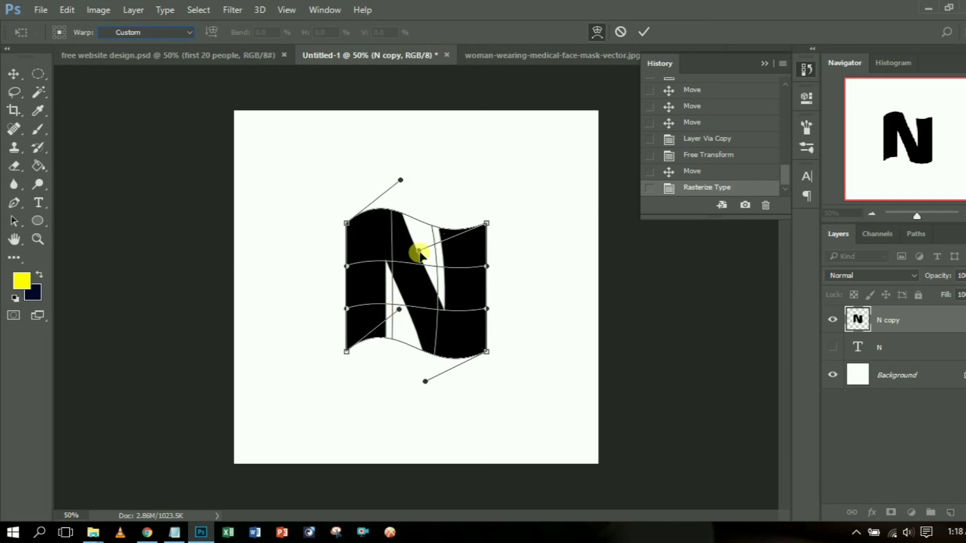
{"action": "left_click_drag", "start_coordinate": [419, 251], "coordinate": [437, 258]}
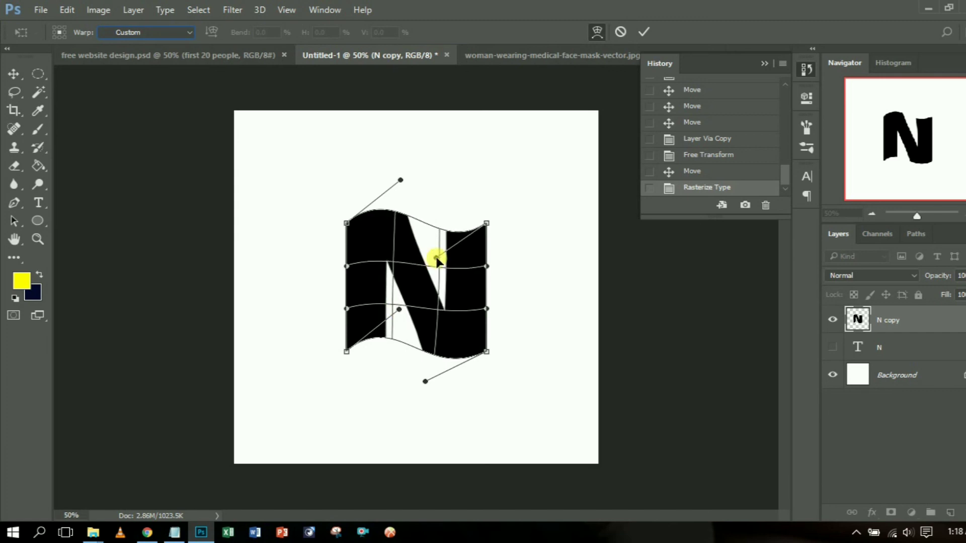
{"action": "left_click", "coordinate": [646, 31]}
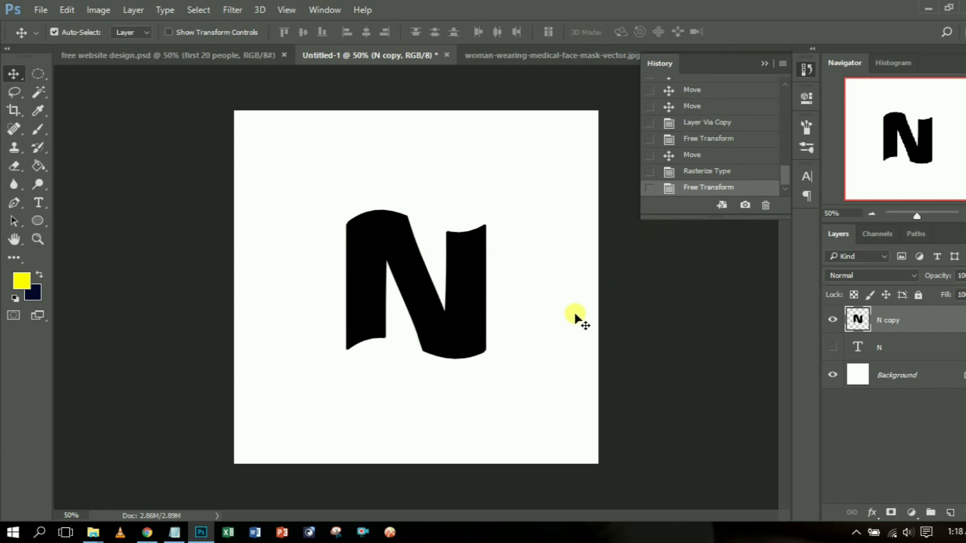
Step: Free-transform the warped letter by flipping it horizontally and vertically
{"action": "key", "text": "ctrl"}
{"action": "key", "text": "ctrl"}
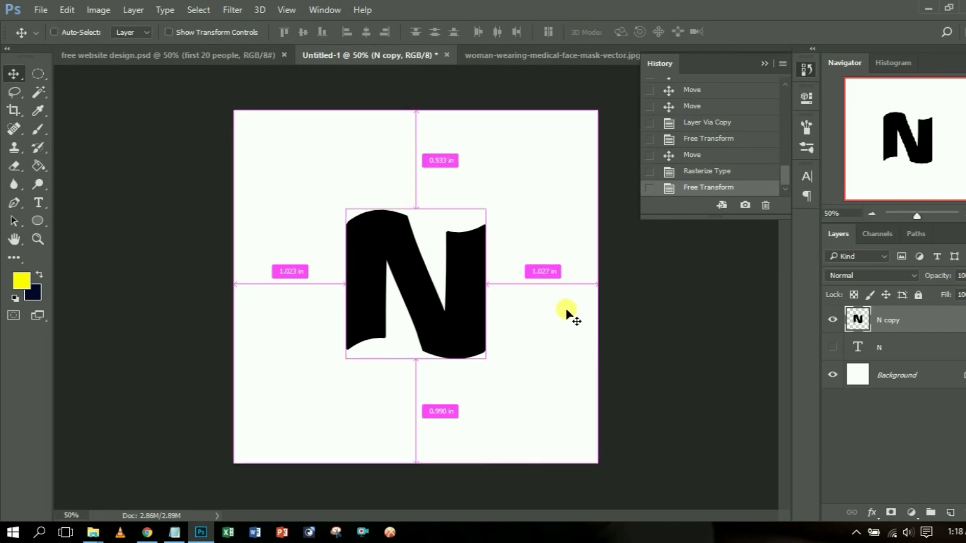
{"action": "key", "text": "ctrl+t"}
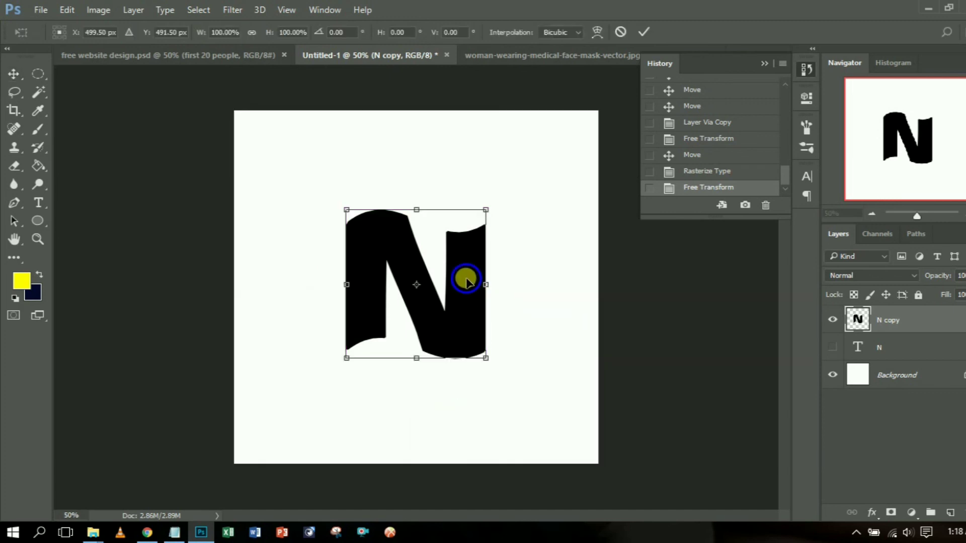
{"action": "right_click", "coordinate": [467, 282]}
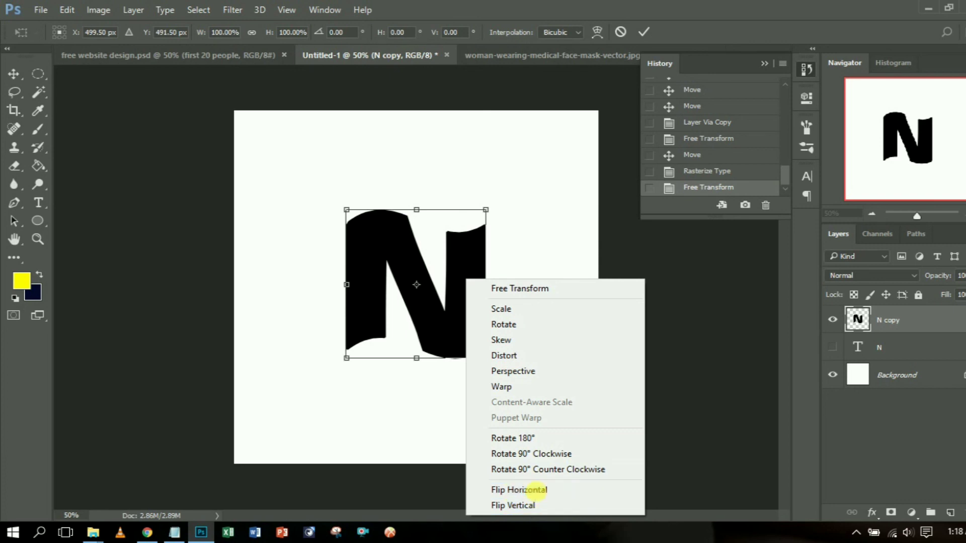
{"action": "left_click", "coordinate": [536, 490]}
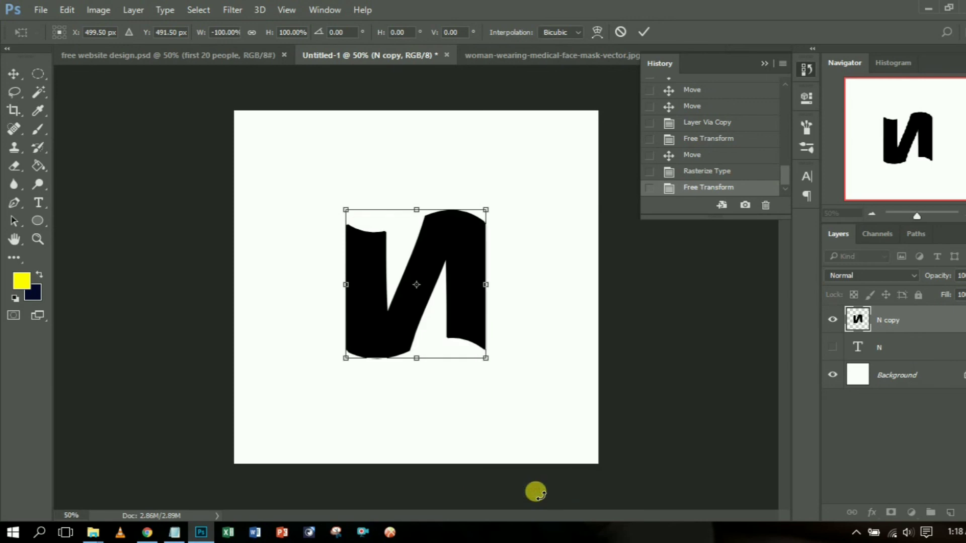
{"action": "right_click", "coordinate": [439, 225]}
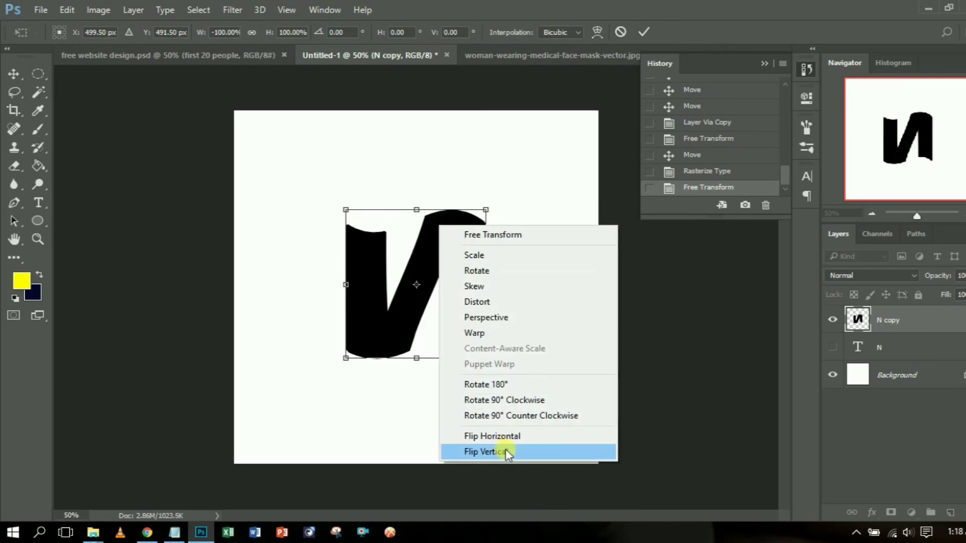
{"action": "left_click", "coordinate": [506, 449]}
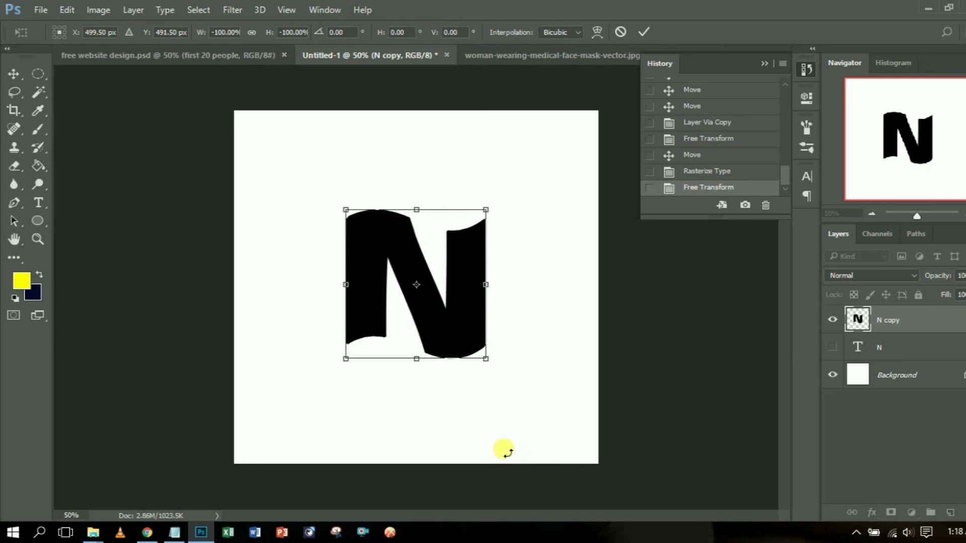